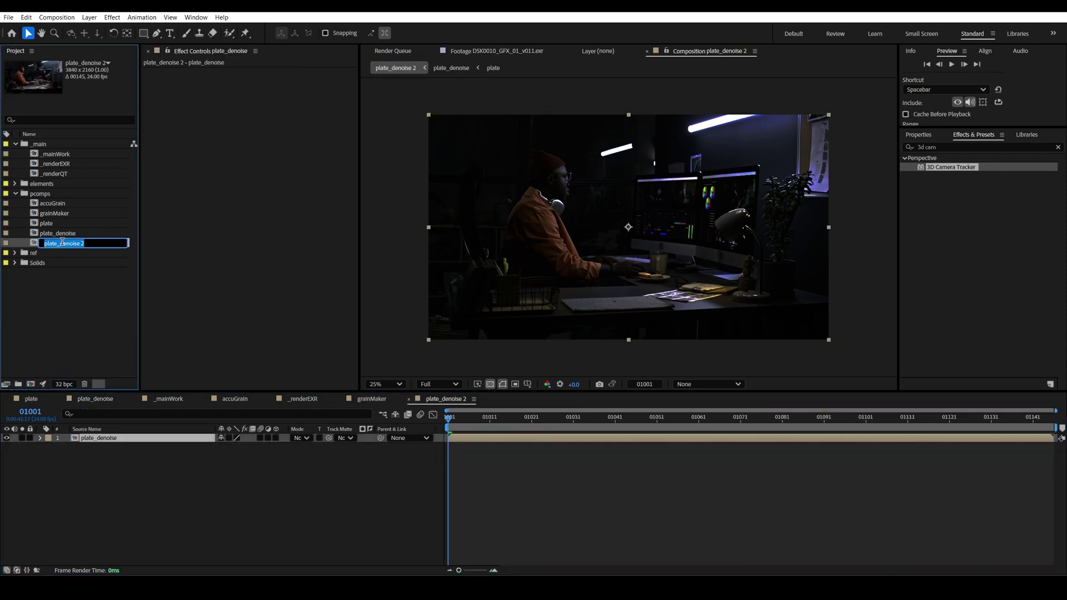
Rename the new composition plate_denoise 2 as pretrack
text(pretrack)
key(Return)
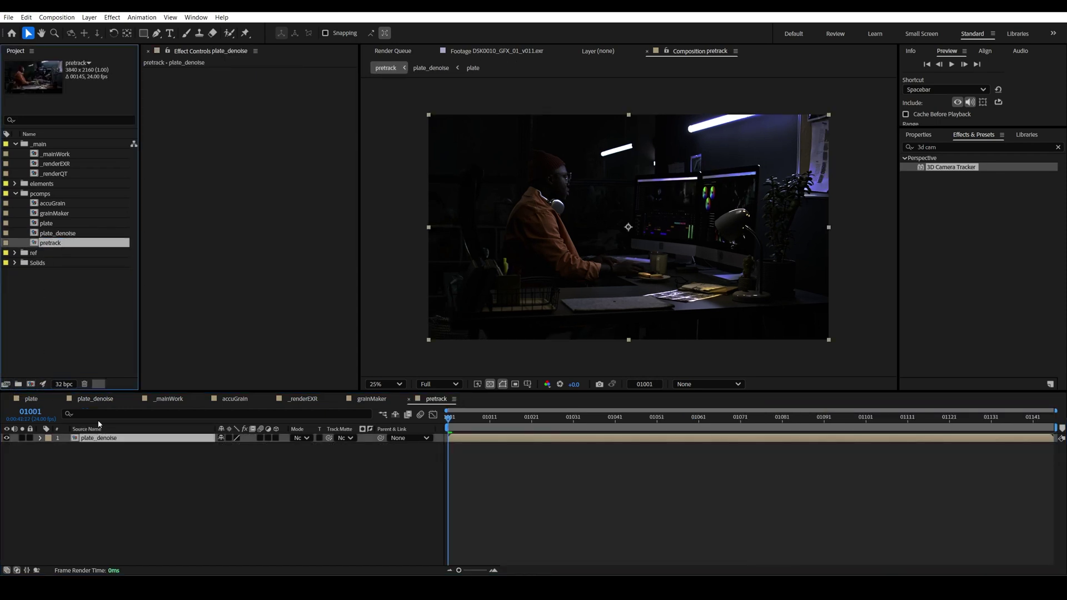
Apply an OCIO Color Space Transform to the plate_denoise layer and set its output color space to color_picking: sRGB - Texture
click(980, 146)
text(ocio)
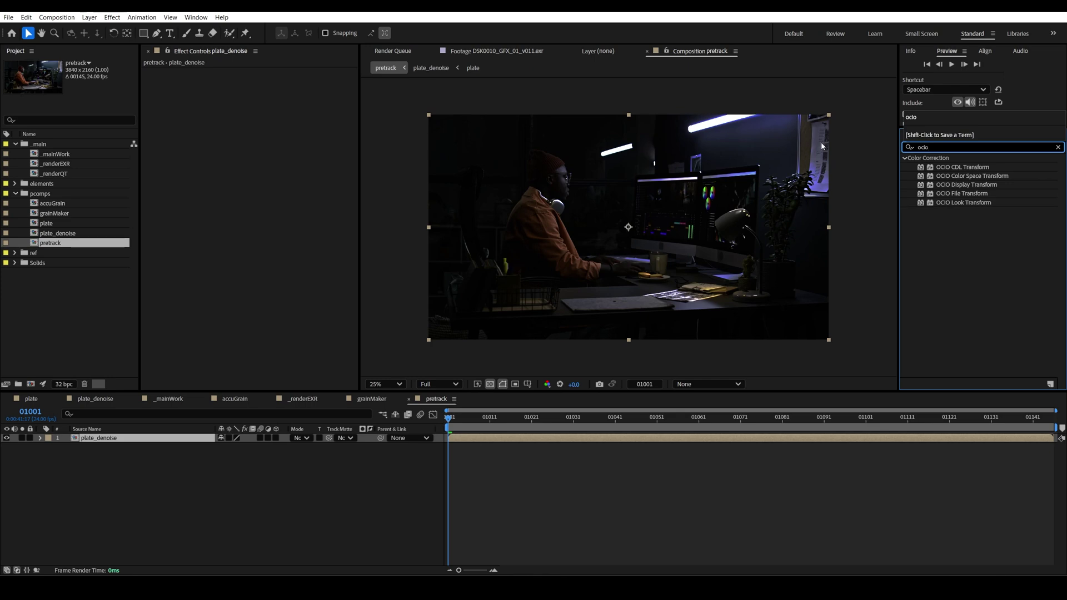
drag(985, 178, 435, 229)
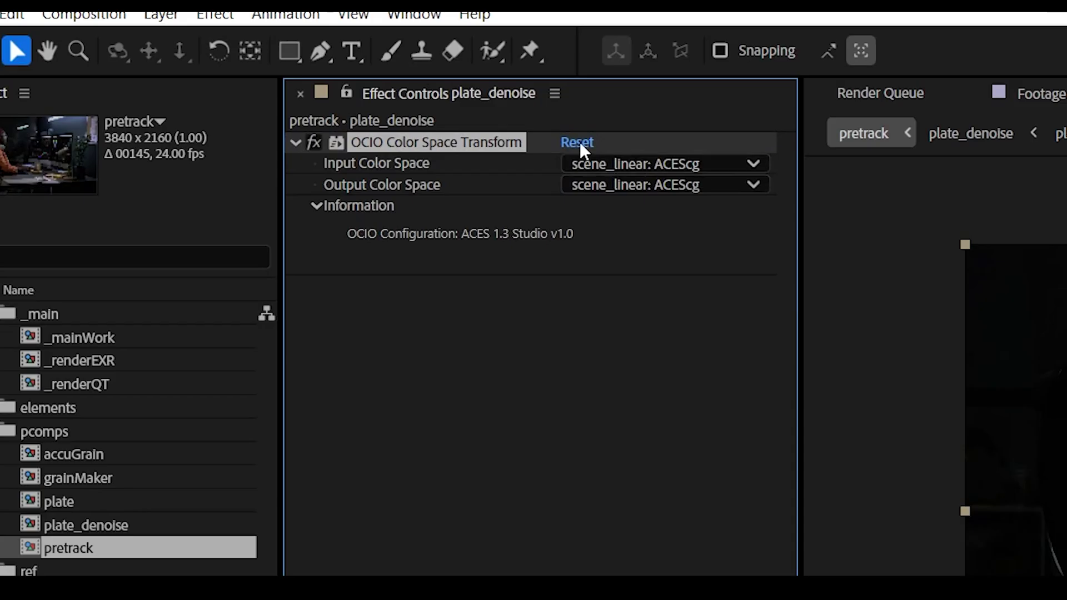
click(686, 182)
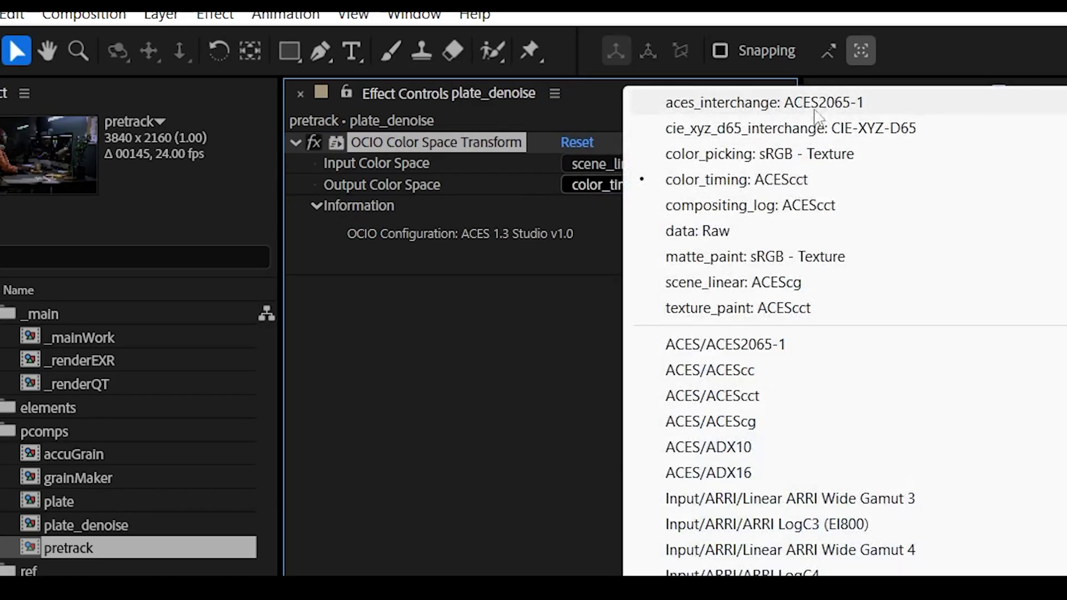
click(723, 153)
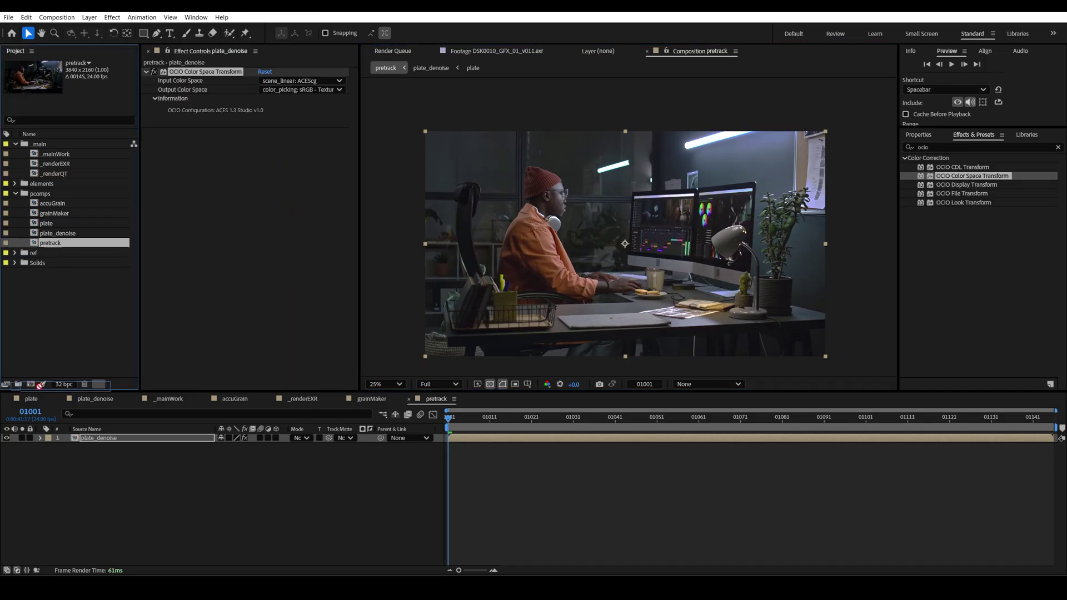
Nest the pretrack composition in a new composition named 3D_track
drag(63, 245, 31, 385)
key(Return)
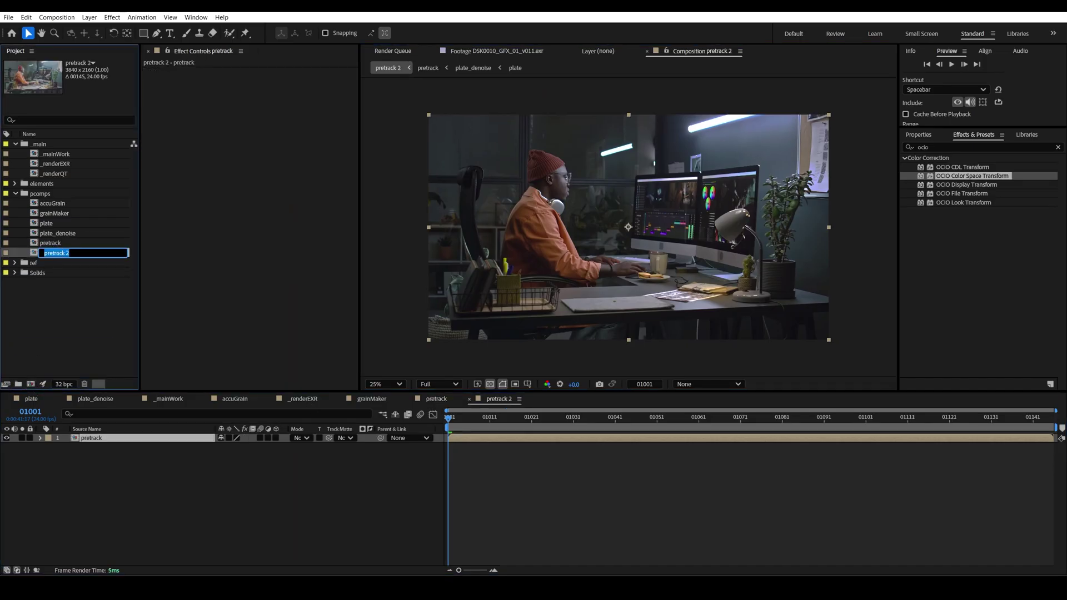
text(3D_track)
key(Return)
Find the 3D Camera Tracker effect and apply it to the pretrack layer
key(ctrl+5)
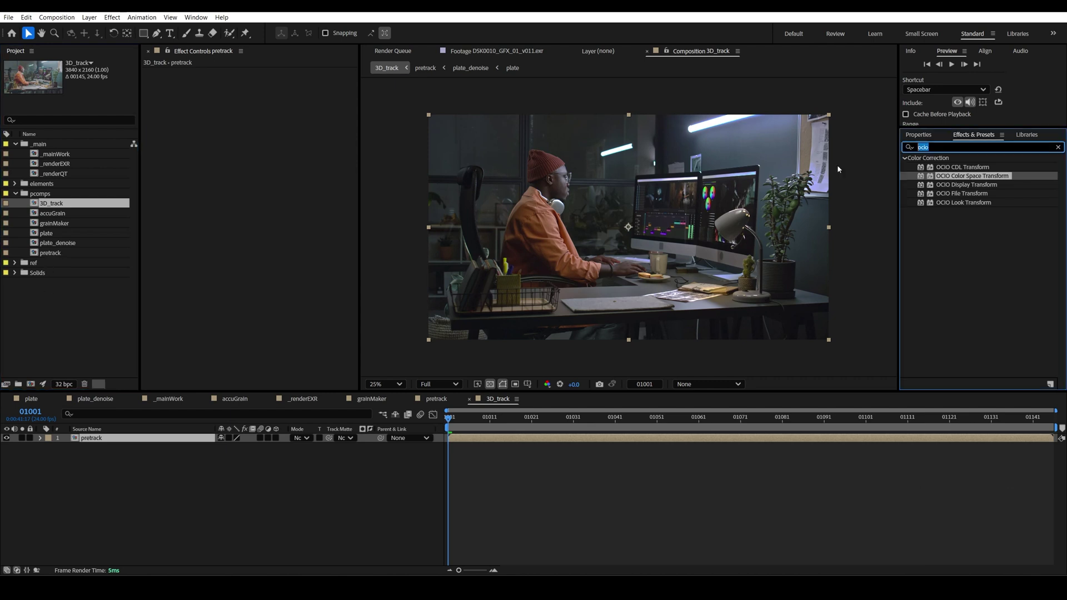
text(3d camer)
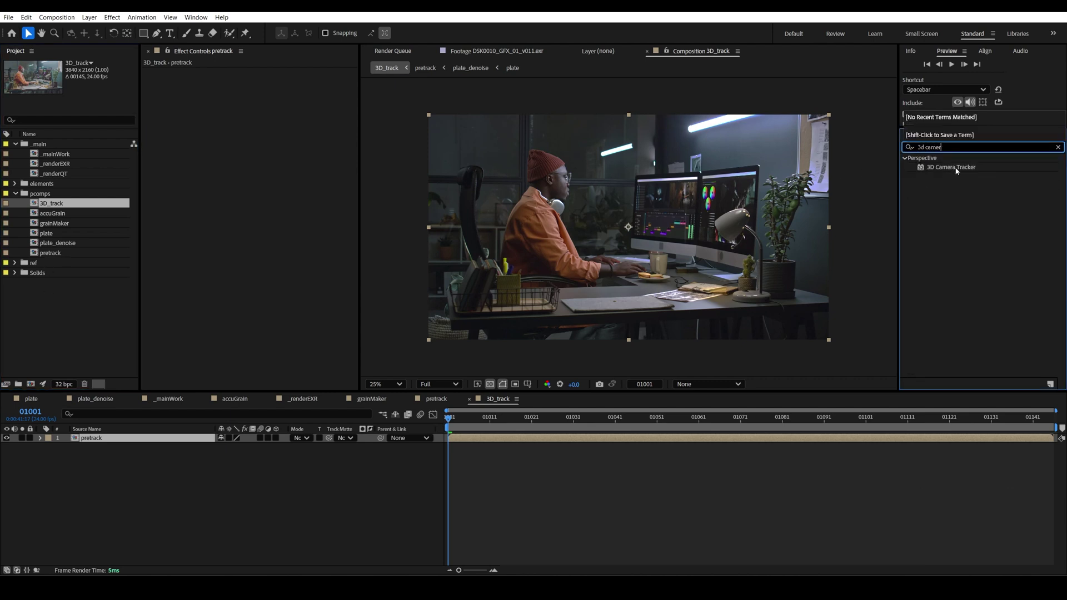
double_click(952, 168)
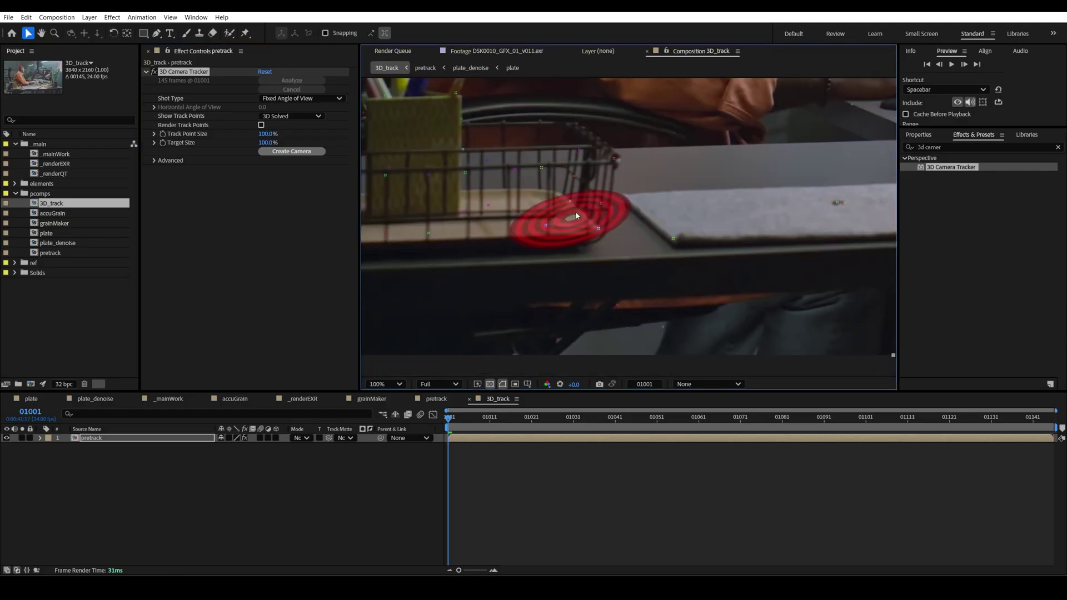
Enlarge the track points to about 1113% and delete the ones sitting on the man's head
drag(632, 251, 660, 247)
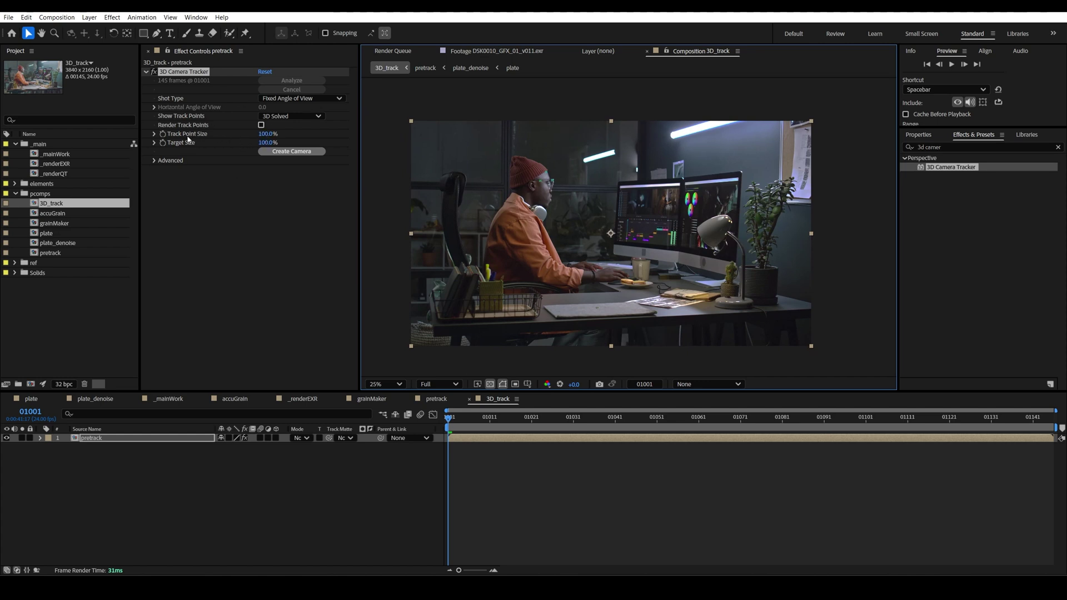
drag(263, 137, 828, 118)
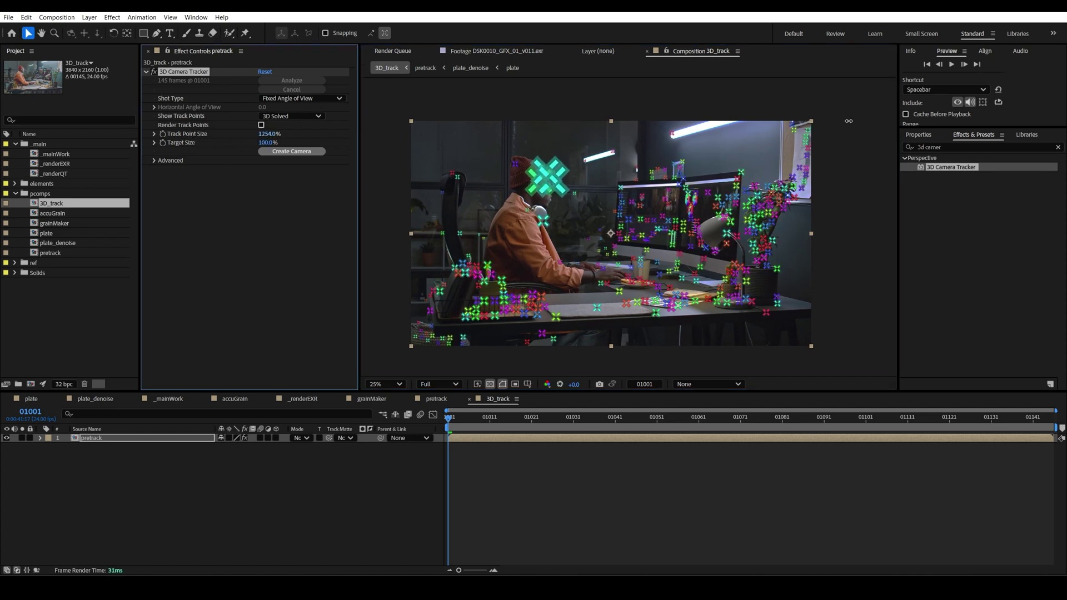
key(space)
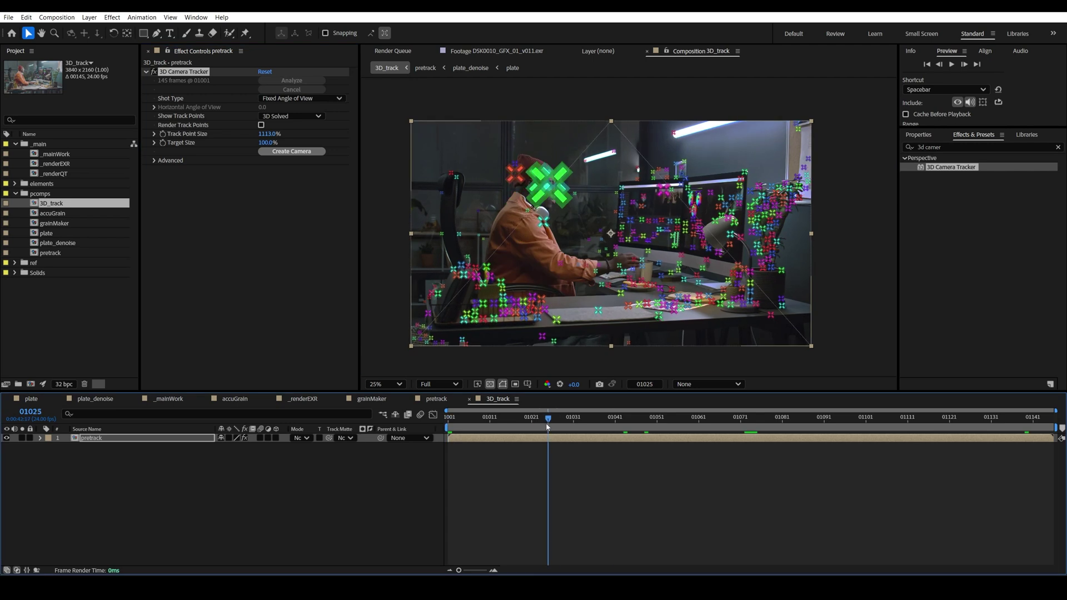
drag(525, 203, 542, 232)
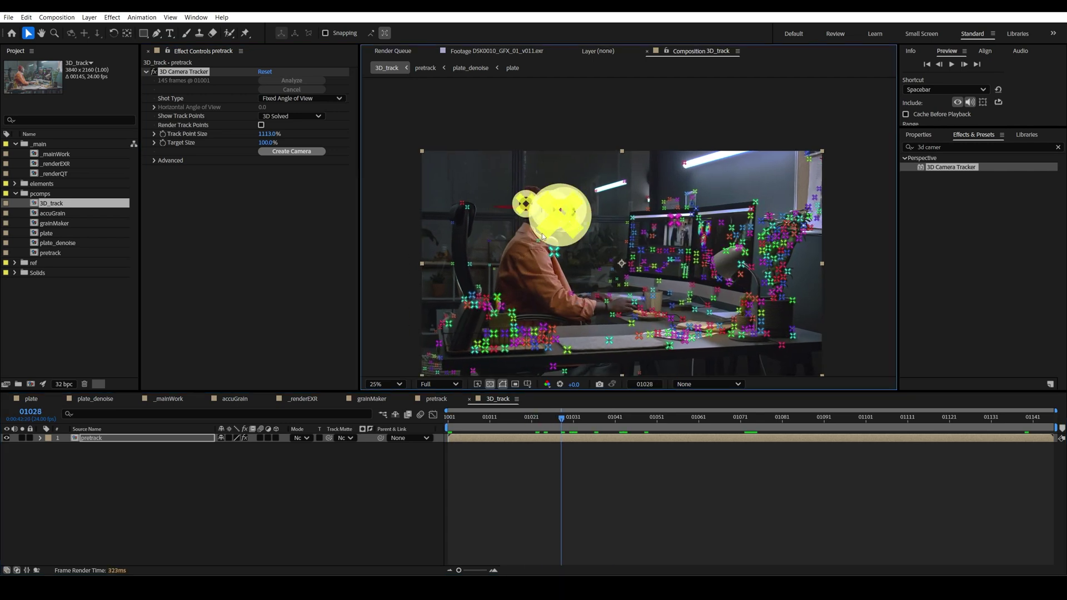
key(Delete)
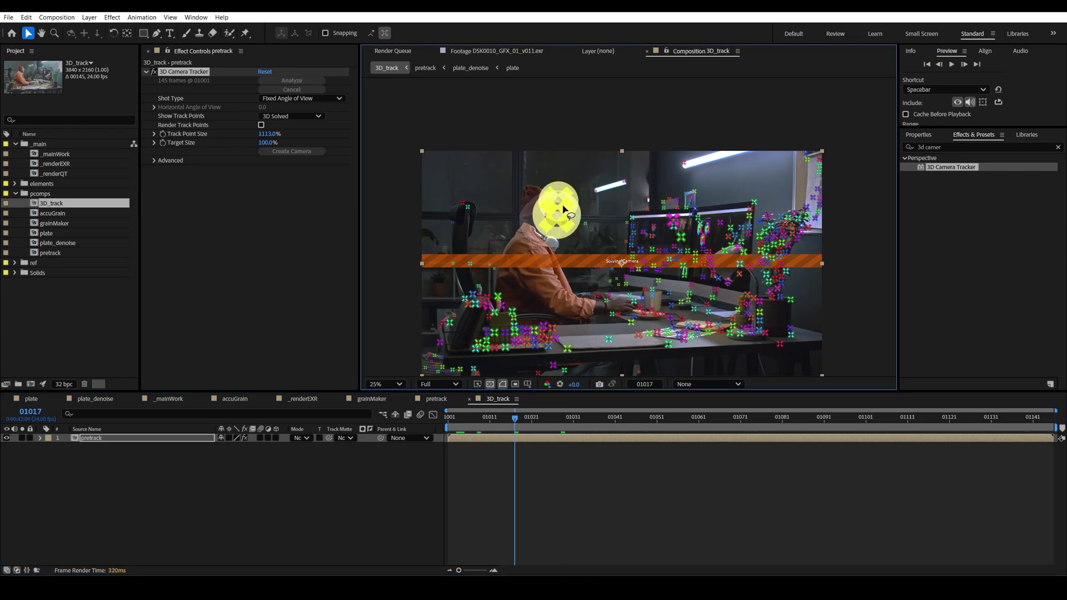
key(Delete)
Go to frame 01055 and set the track point size to 100%
drag(532, 418, 674, 425)
click(266, 135)
text(100)
key(Return)
Remove the remaining track points on the man's head and arm at frame 01055
drag(552, 195, 587, 227)
key(Delete)
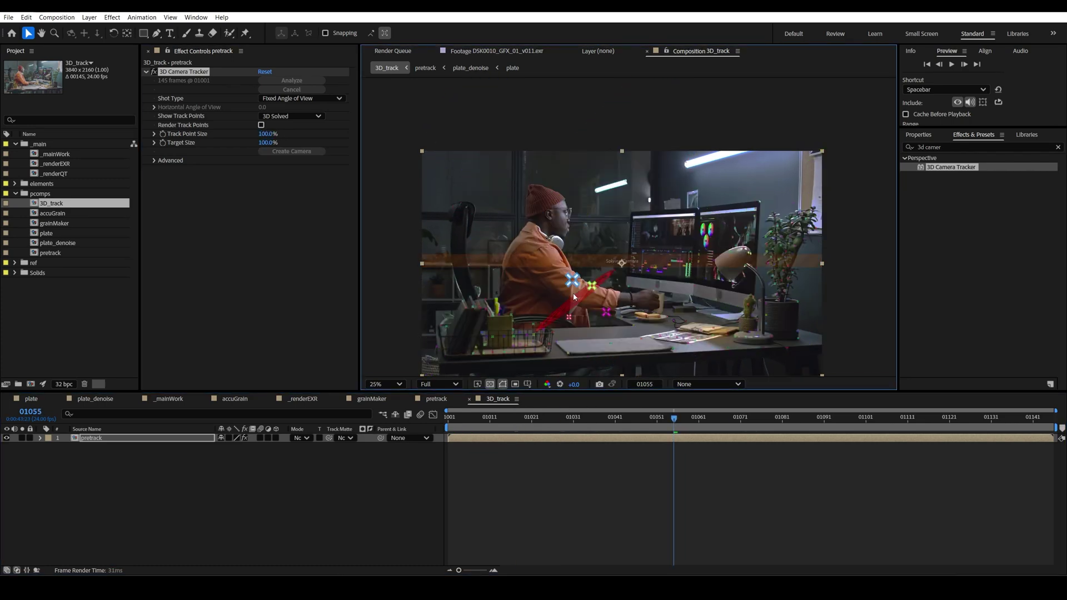
drag(559, 270, 600, 295)
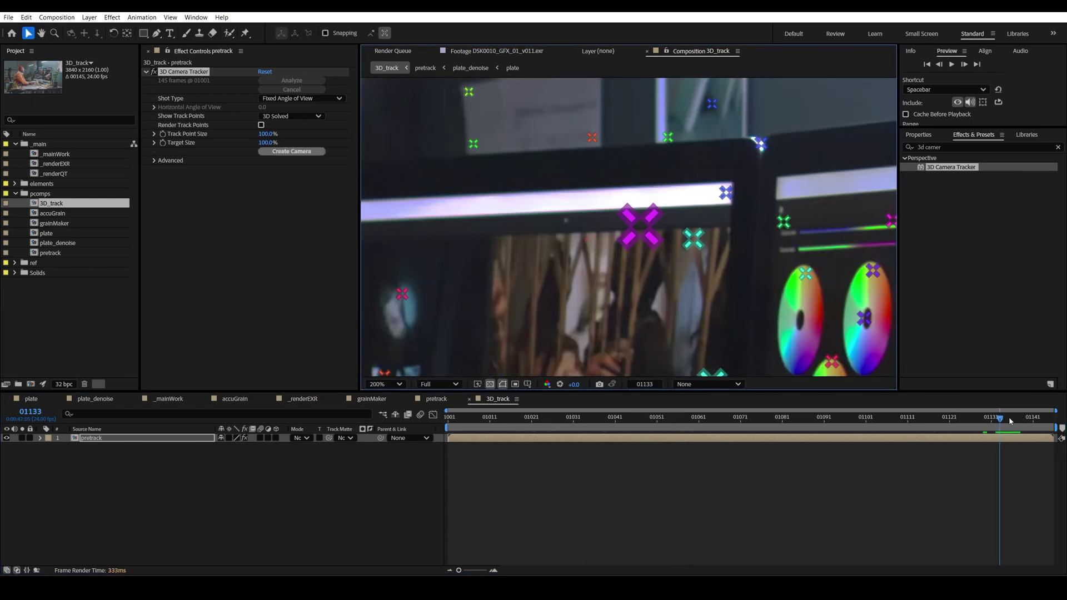
Inspect the track points on the monitors at different frames and expand the tracker's advanced settings
mouse_move(1001, 420)
mouse_down()
mouse_move(1013, 421)
mouse_move(992, 420)
mouse_up()
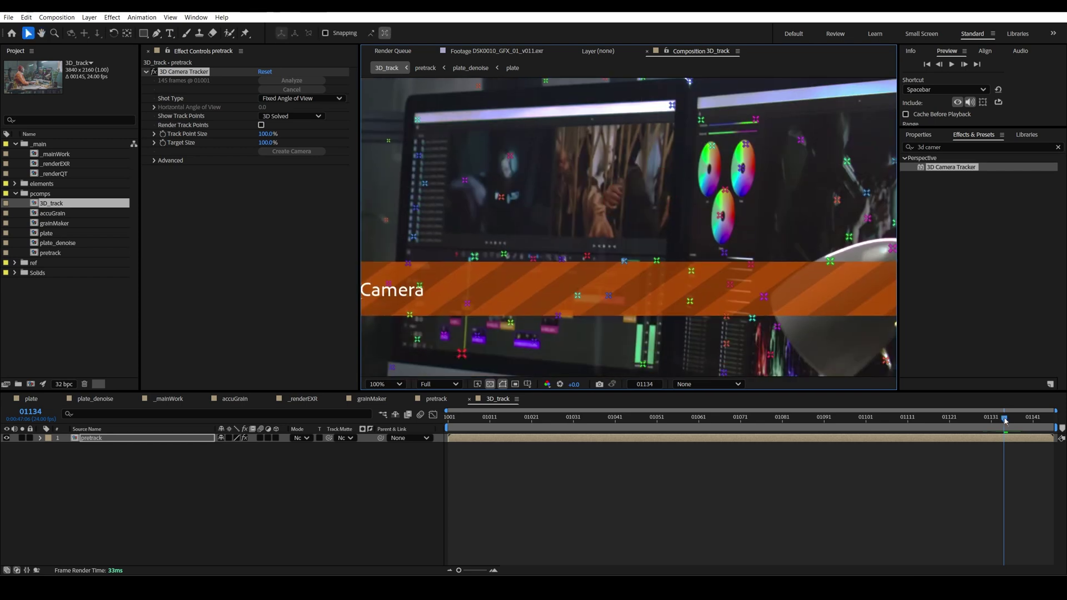
click(837, 418)
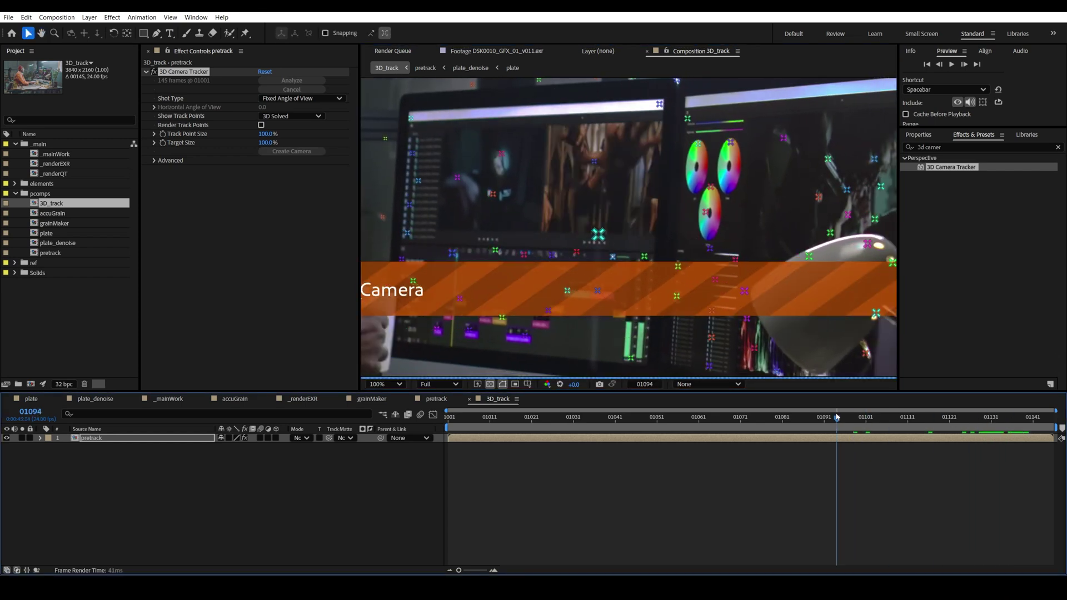
click(154, 160)
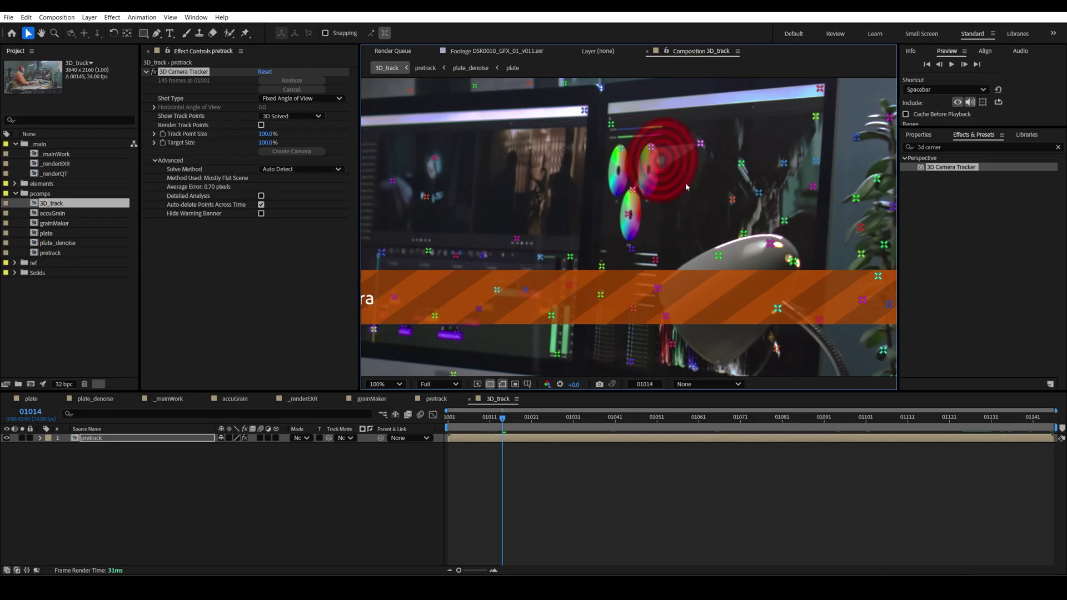
Delete the track points on the moving video image of the left monitor at frame 01004
drag(466, 419, 460, 419)
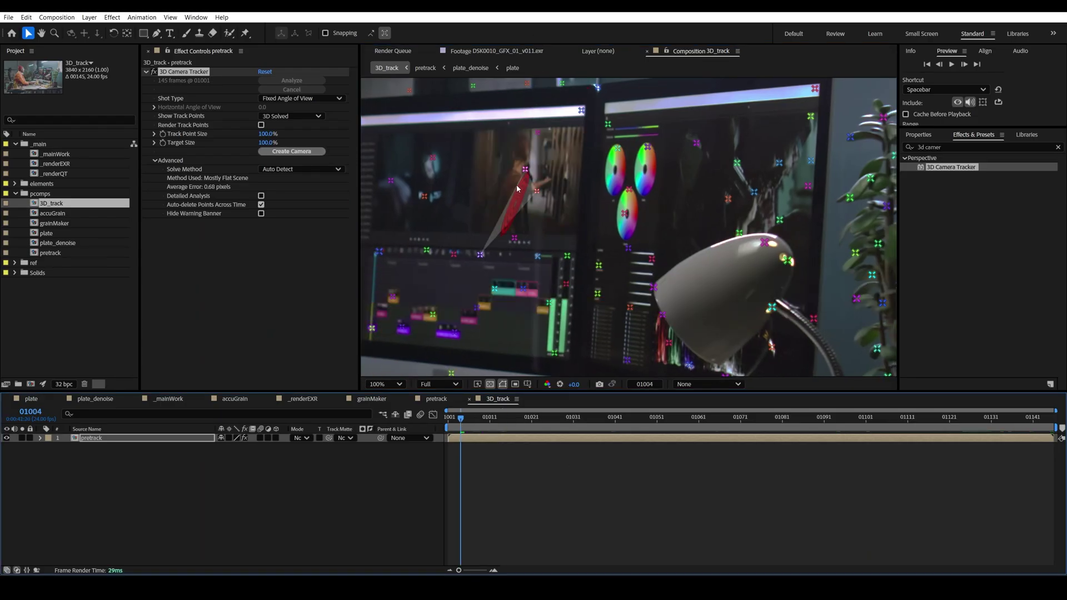
mouse_move(524, 209)
mouse_down()
mouse_move(534, 118)
mouse_move(539, 131)
mouse_up()
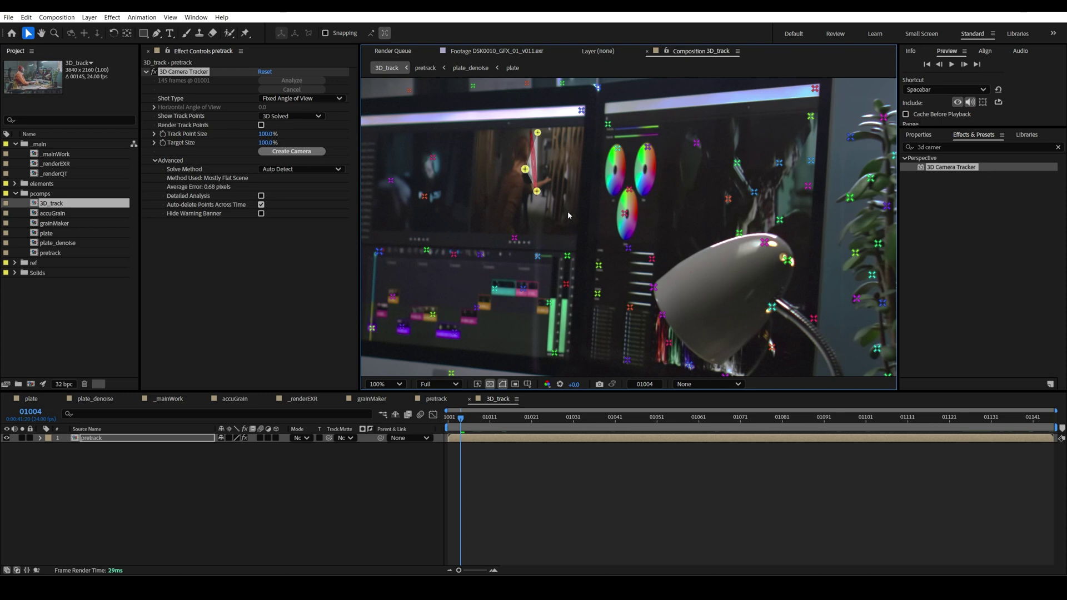
key(Delete)
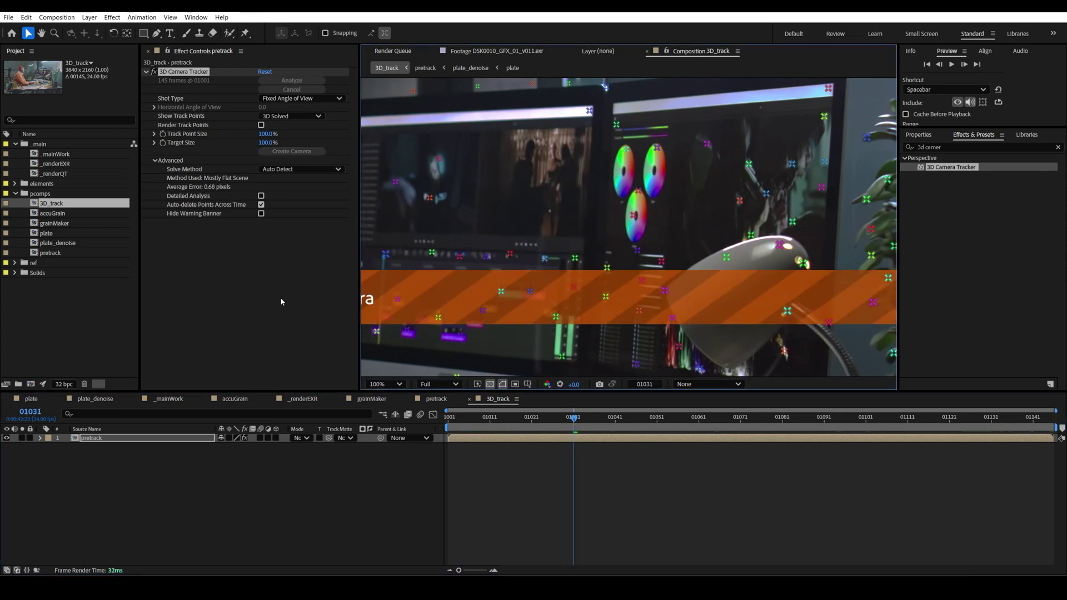
Delete the unreliable track points on the monitors' screens at frame 01057
drag(575, 418, 683, 419)
click(662, 351)
key(Delete)
key(space)
drag(479, 221, 617, 218)
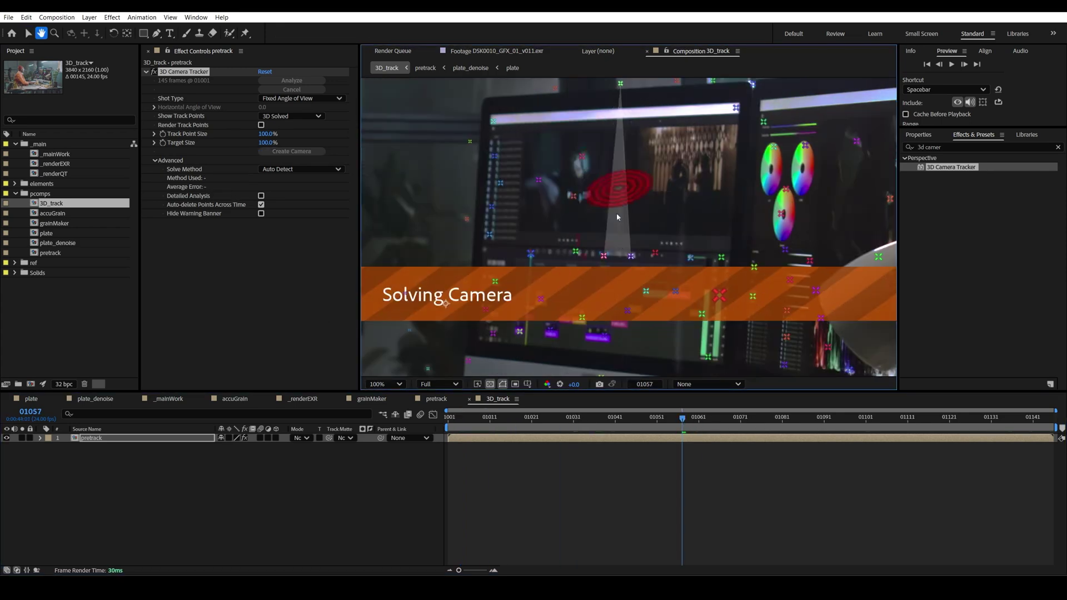
drag(576, 142, 583, 145)
key(Delete)
Delete the track points in the left monitor's video image further along the timeline and check the frames beyond
drag(723, 421, 822, 426)
drag(656, 136, 662, 145)
key(Delete)
drag(823, 420, 971, 425)
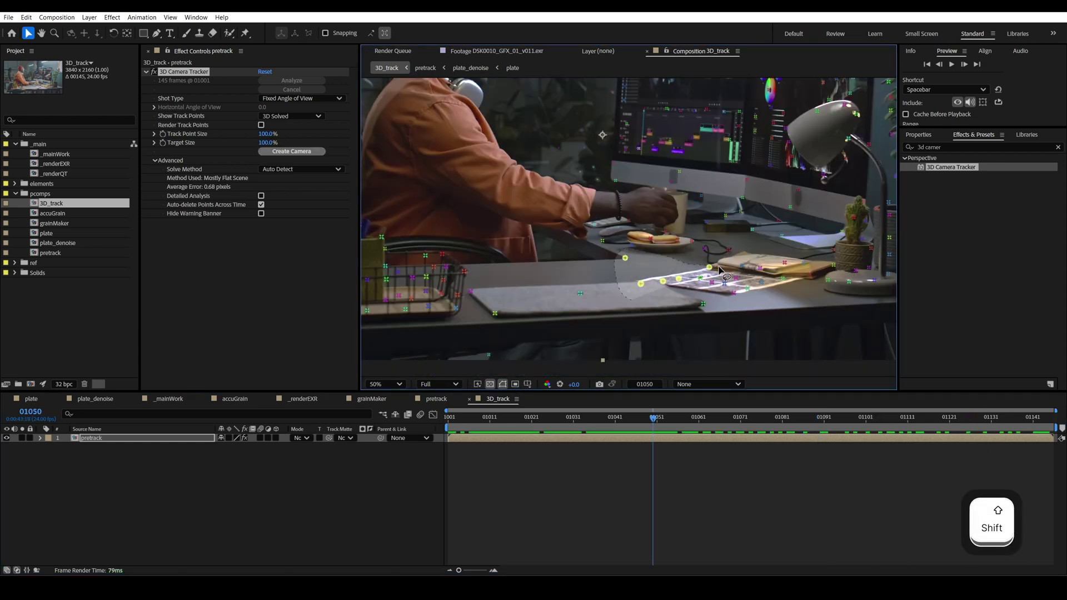
Select the track points on the papers, mat and desk surface at frame 01050 and define them as ground plane and origin
drag(721, 271, 720, 272)
mouse_move(578, 290)
mouse_down()
mouse_move(471, 289)
mouse_move(578, 295)
mouse_up()
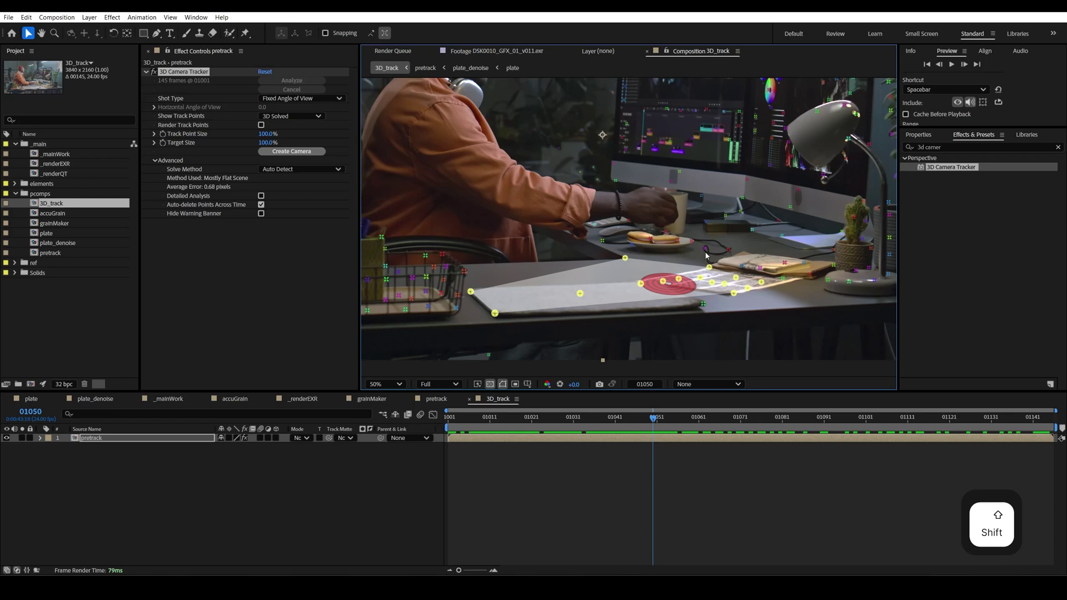
shift+click(602, 241)
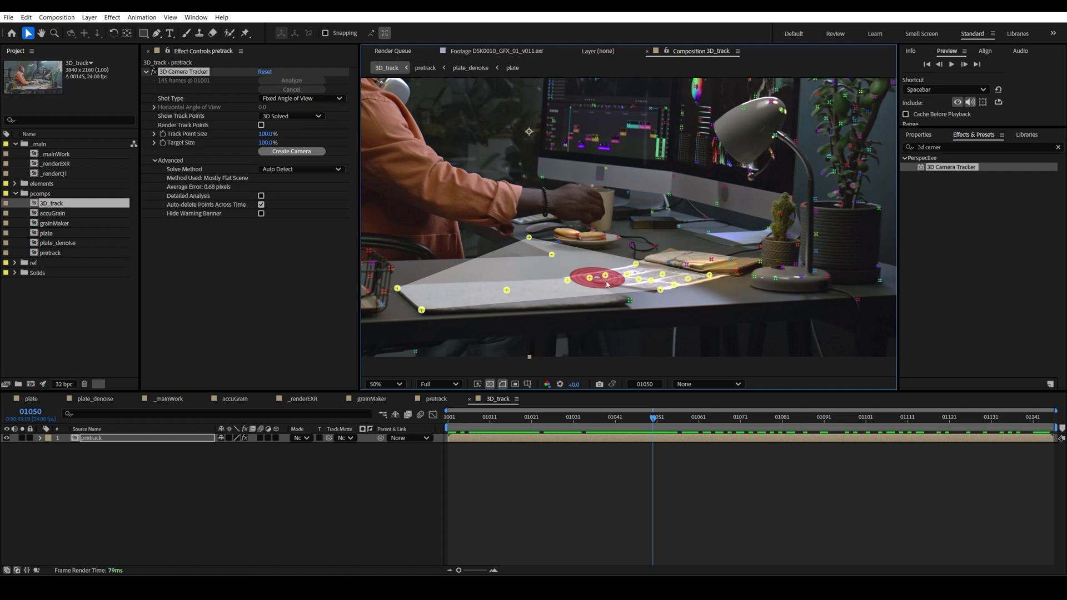
right_click(591, 281)
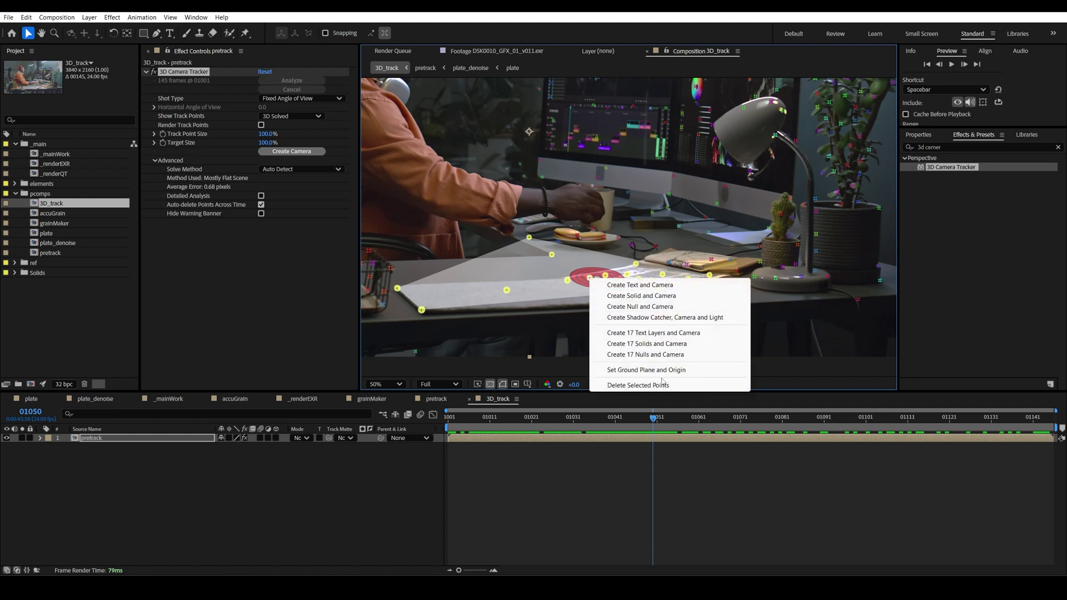
click(643, 370)
Create 17 nulls and a camera from the selected desk track points
right_click(605, 278)
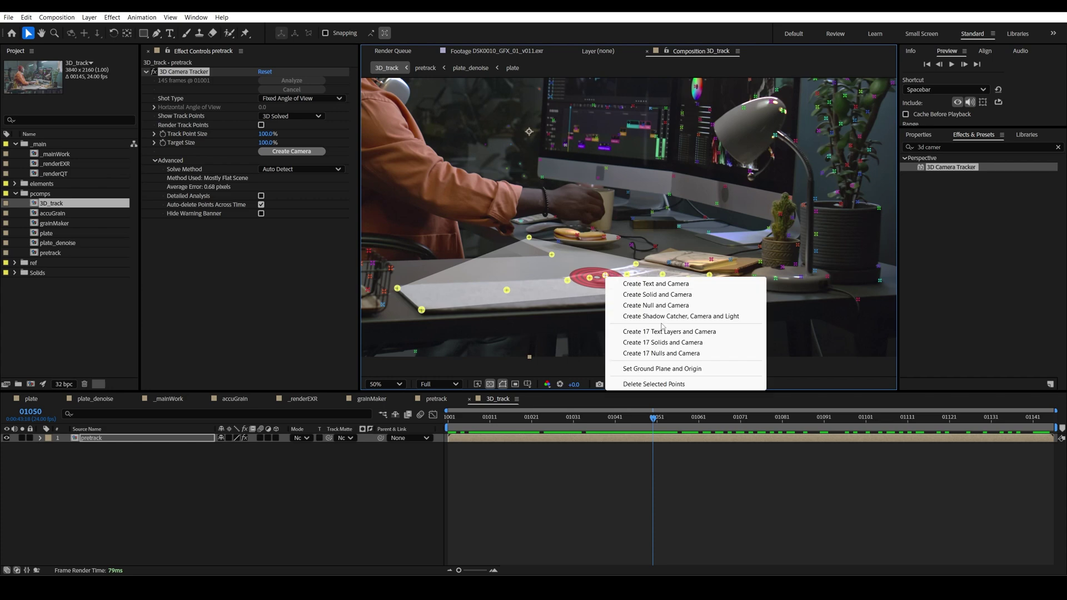
click(674, 356)
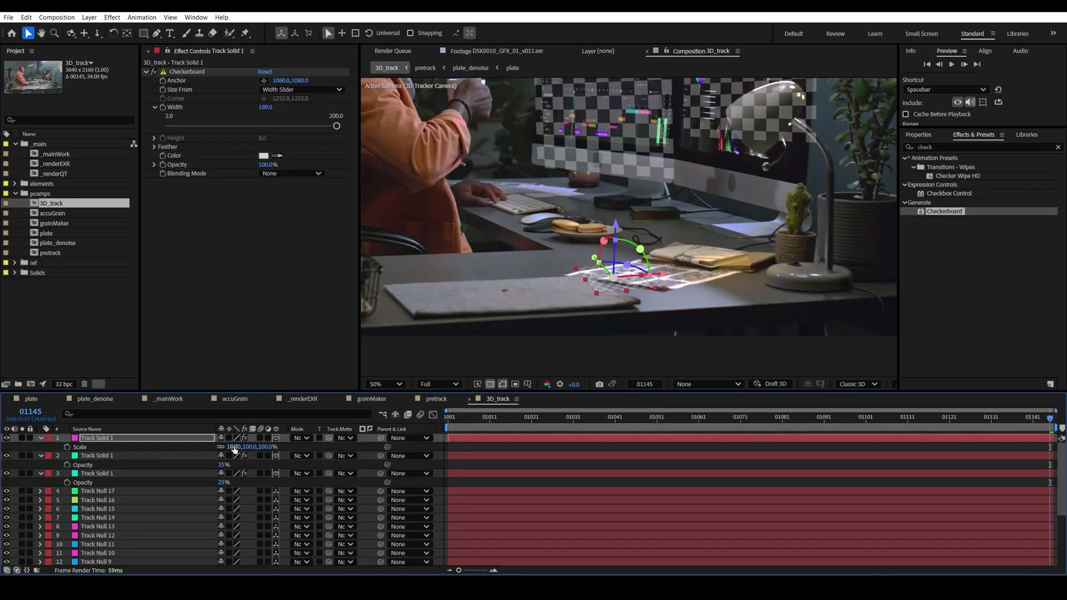
Adjust the scale of the checkerboard track solid on the desk and show its rotation properties
mouse_move(234, 448)
mouse_down()
mouse_move(266, 448)
mouse_move(235, 448)
mouse_up()
key(r)
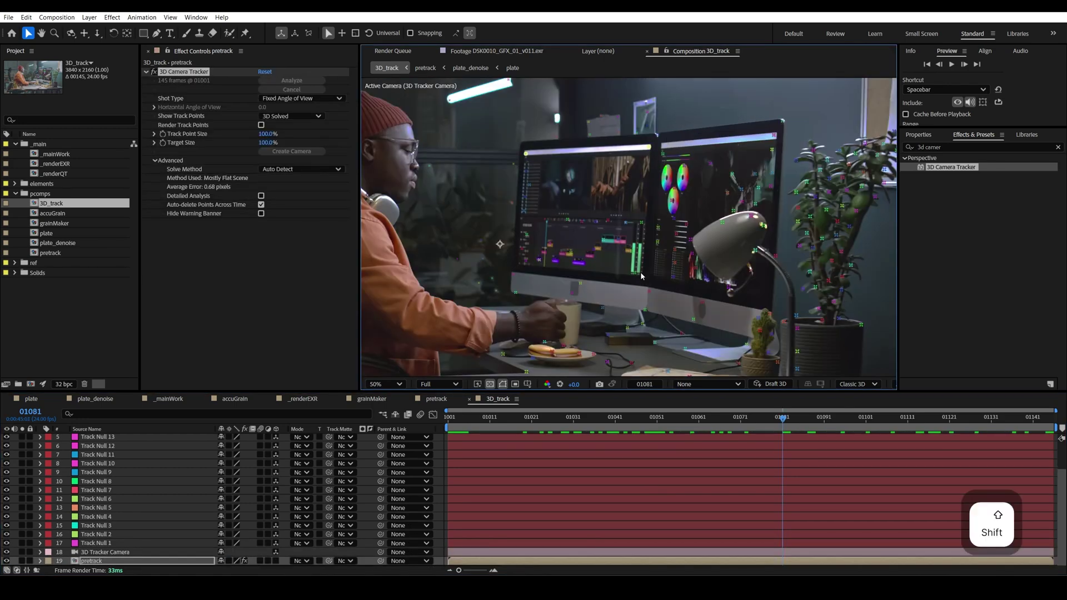
Select the track points around the left monitor's screen at frame 01081 and create a solid from them
shift+click(636, 273)
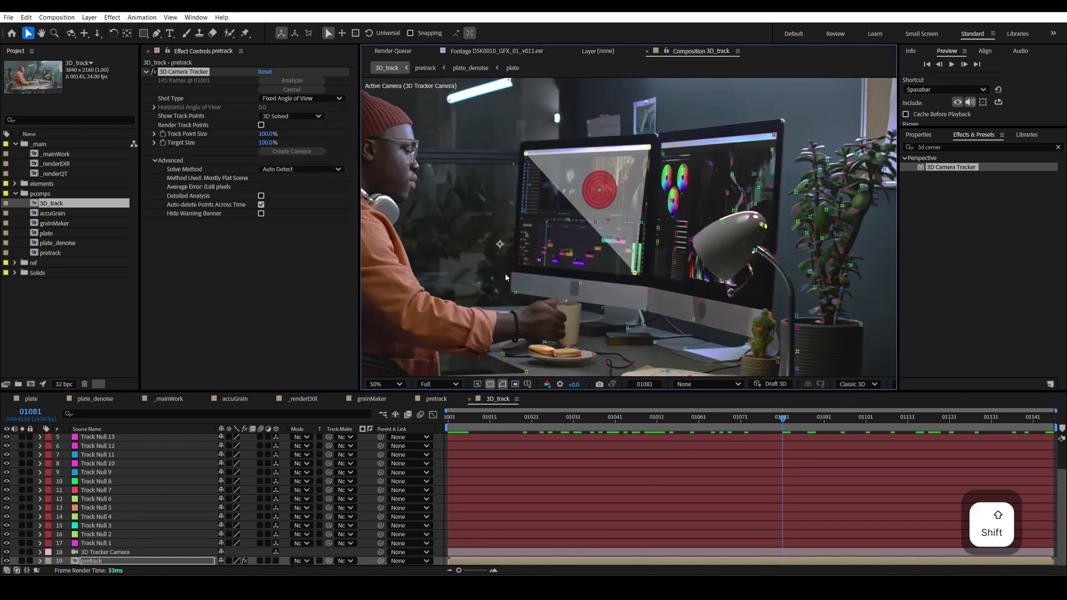
shift+click(513, 275)
shift+click(581, 284)
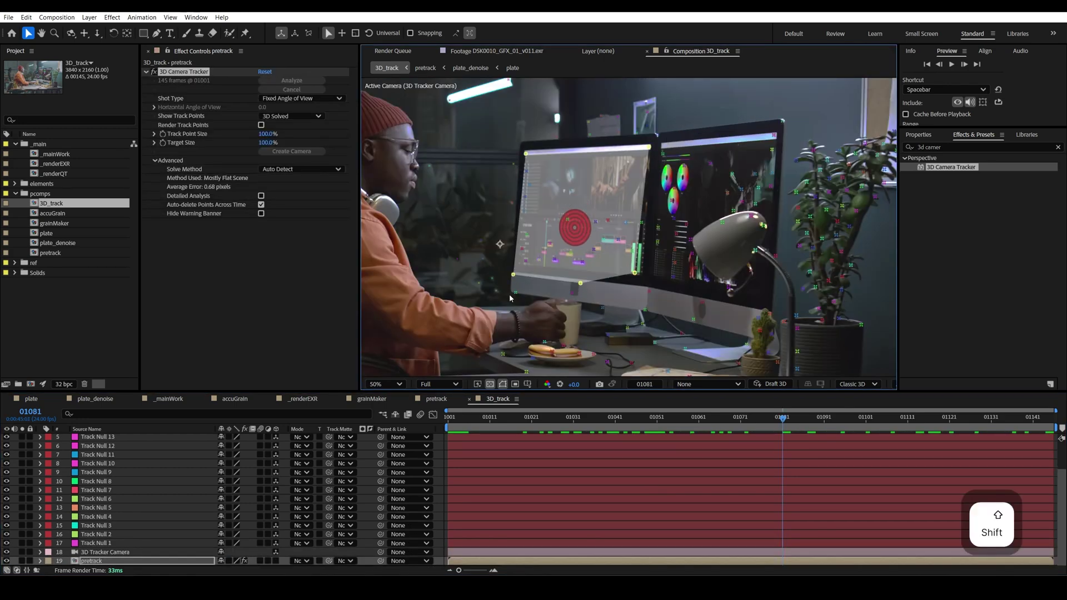
right_click(649, 147)
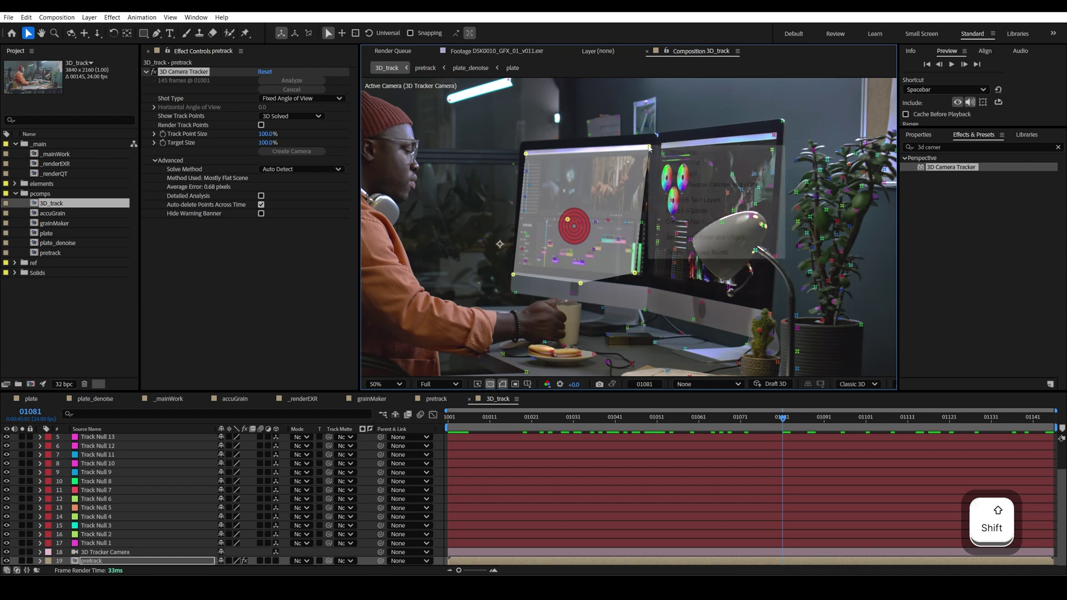
click(683, 163)
Scale up Track Solid 1 uniformly so it covers most of the left monitor's screen
click(97, 438)
key(s)
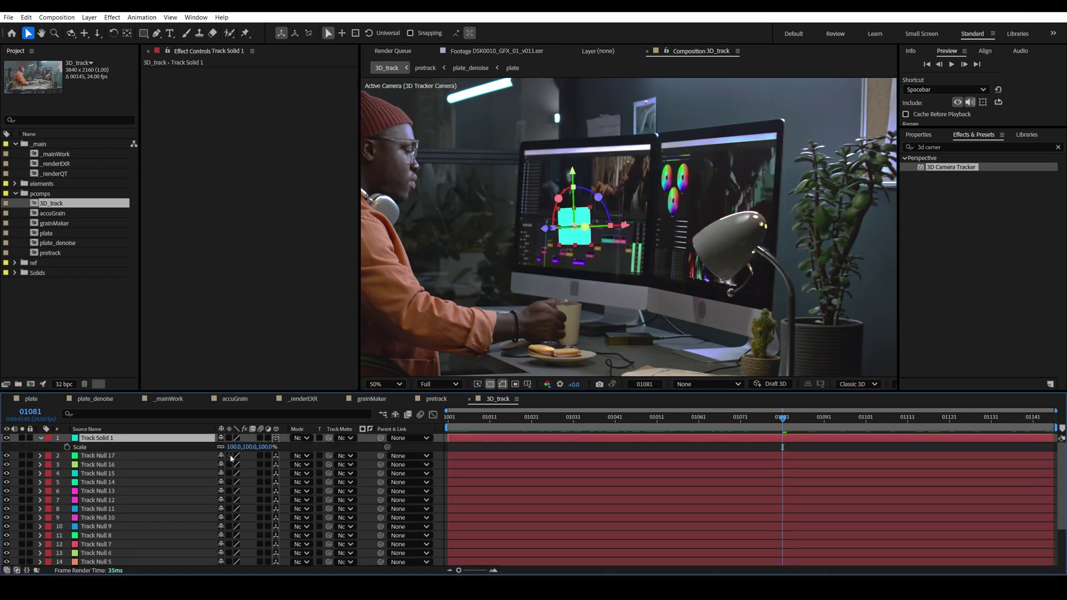
drag(233, 447, 358, 438)
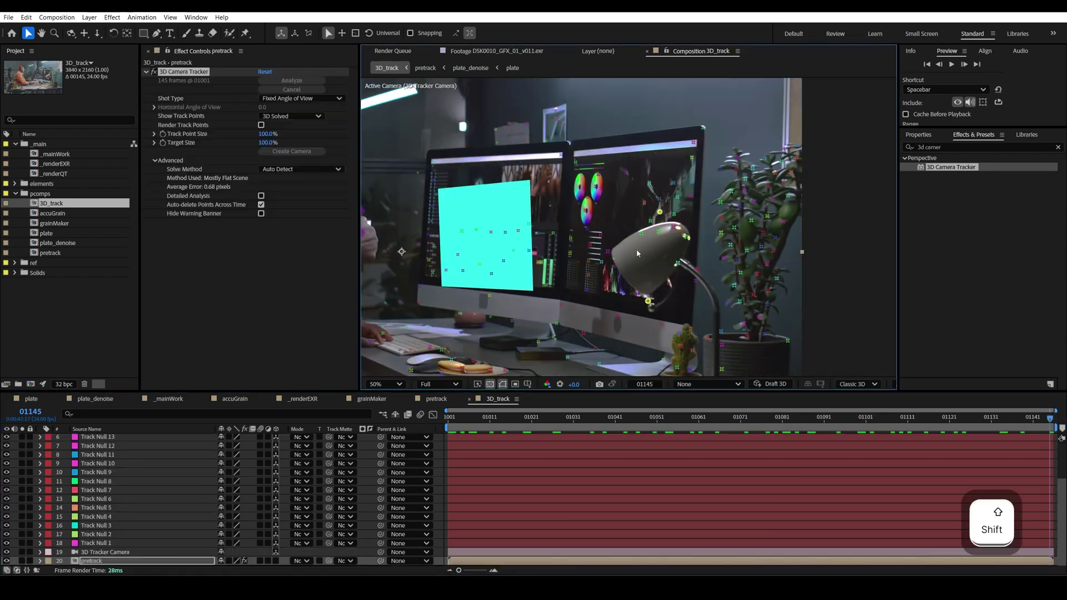
Select the track points around the right monitor's screen at frame 01145, create a solid from them, and show its scale
drag(693, 145, 588, 292)
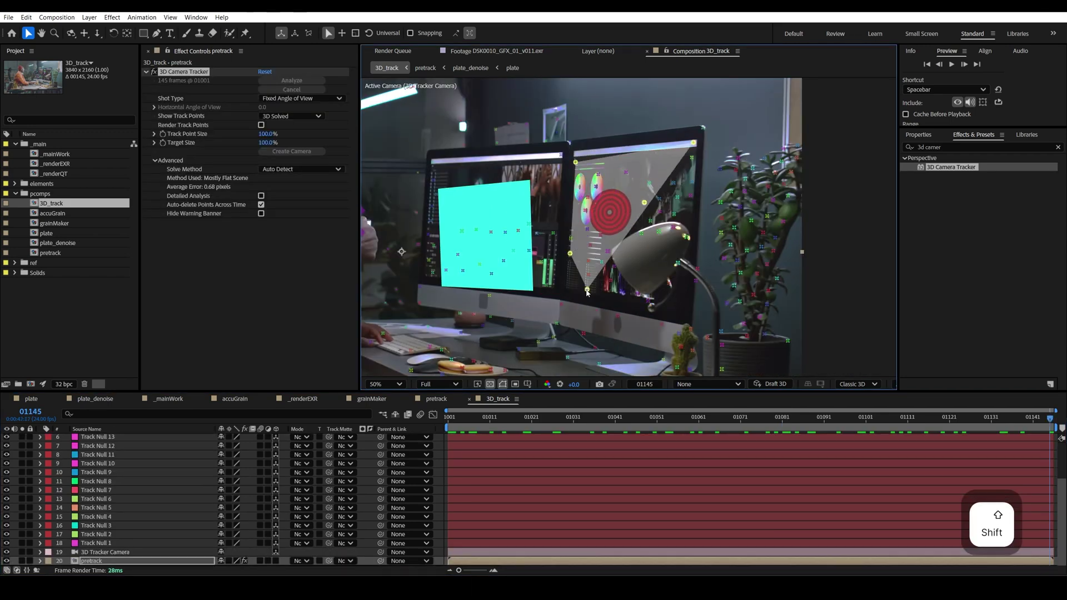
right_click(654, 202)
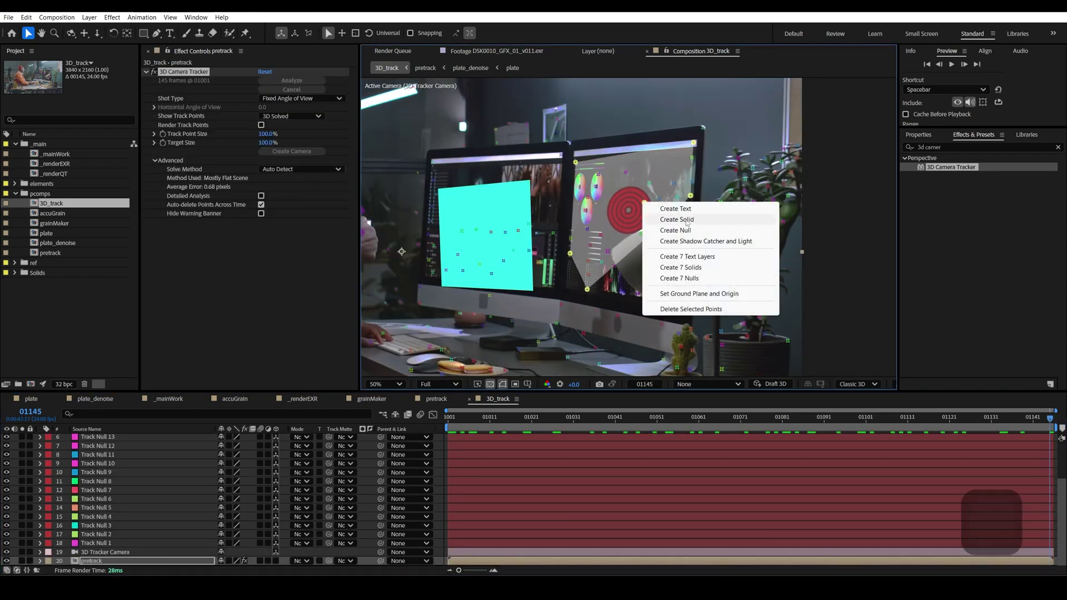
click(689, 217)
click(96, 438)
key(s)
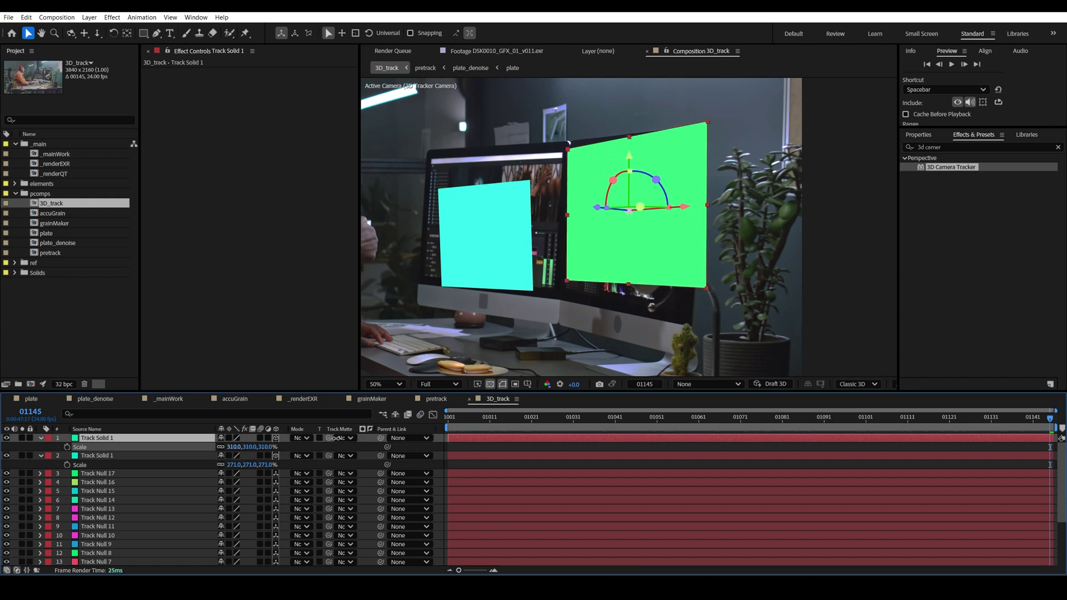
Apply the Checkerboard effect to the right monitor's track solid and set its width to 189
click(942, 146)
text(check)
double_click(944, 212)
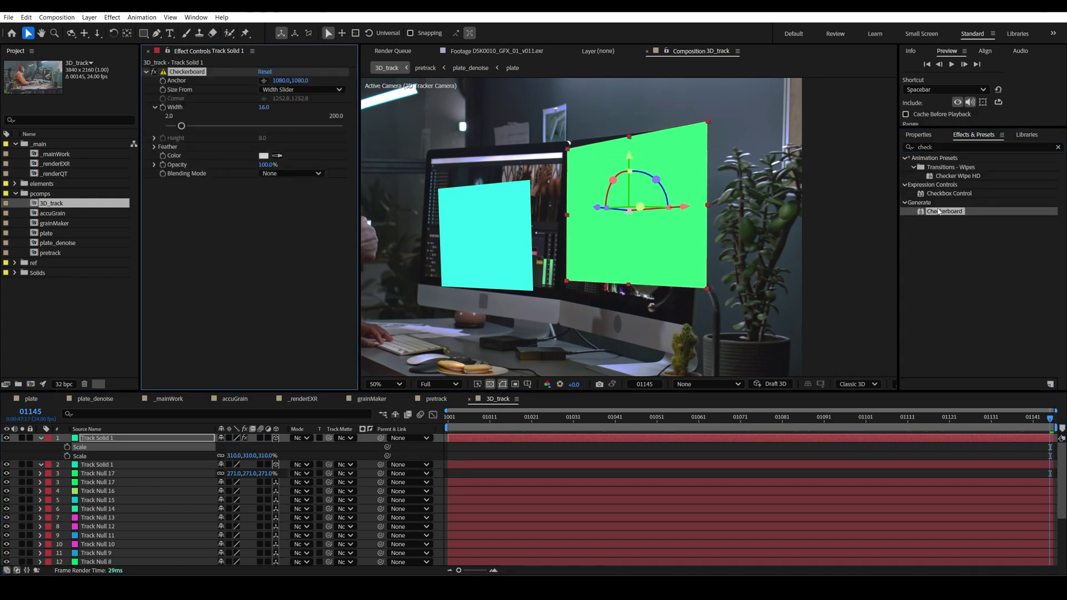
drag(243, 127, 336, 126)
Copy the Checkerboard effect onto the left monitor's track solid and scale that solid to 403%
key(ctrl+c)
click(98, 465)
key(ctrl+v)
drag(244, 474, 300, 473)
Scale the right monitor's checkerboard solid uniformly to 293% so it fits the screen
click(97, 438)
key(s)
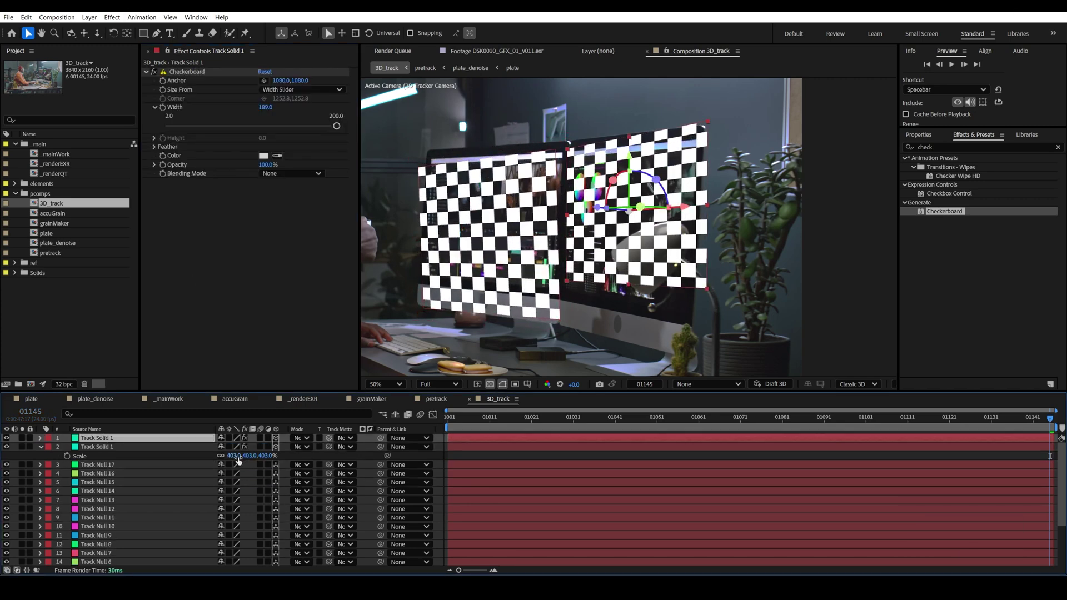
key(s)
drag(233, 448, 225, 448)
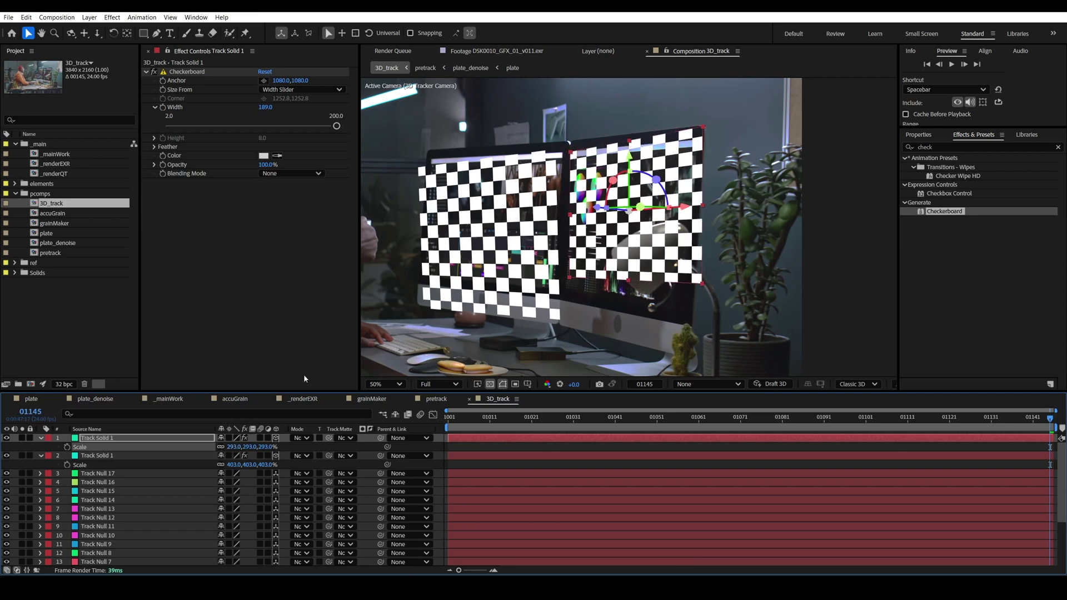
Set the opacity of both monitor checkerboard solids to 25%
shift+click(233, 456)
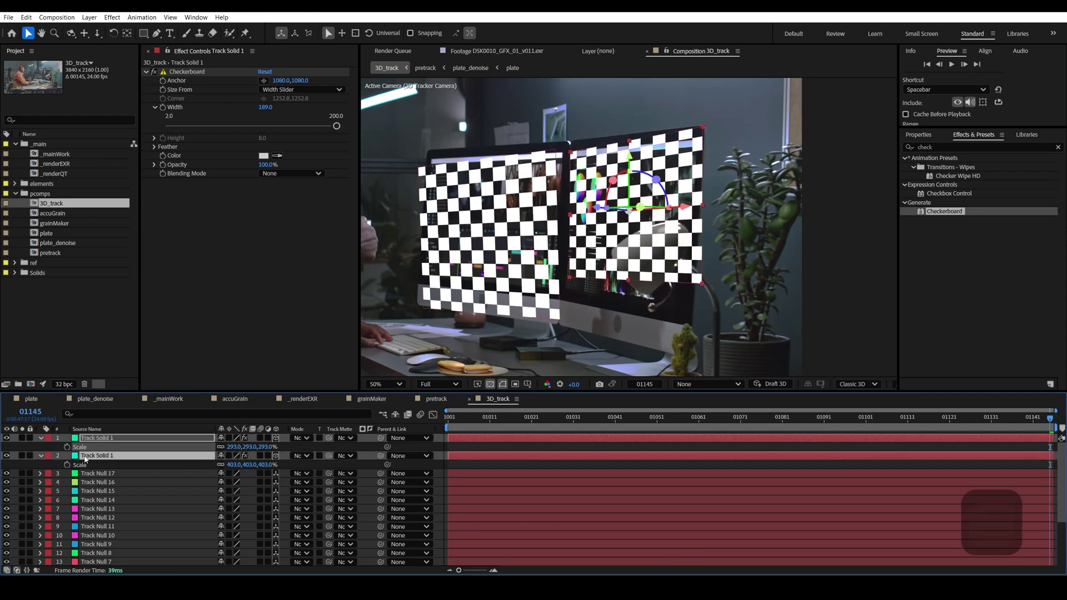
text(t25)
key(Return)
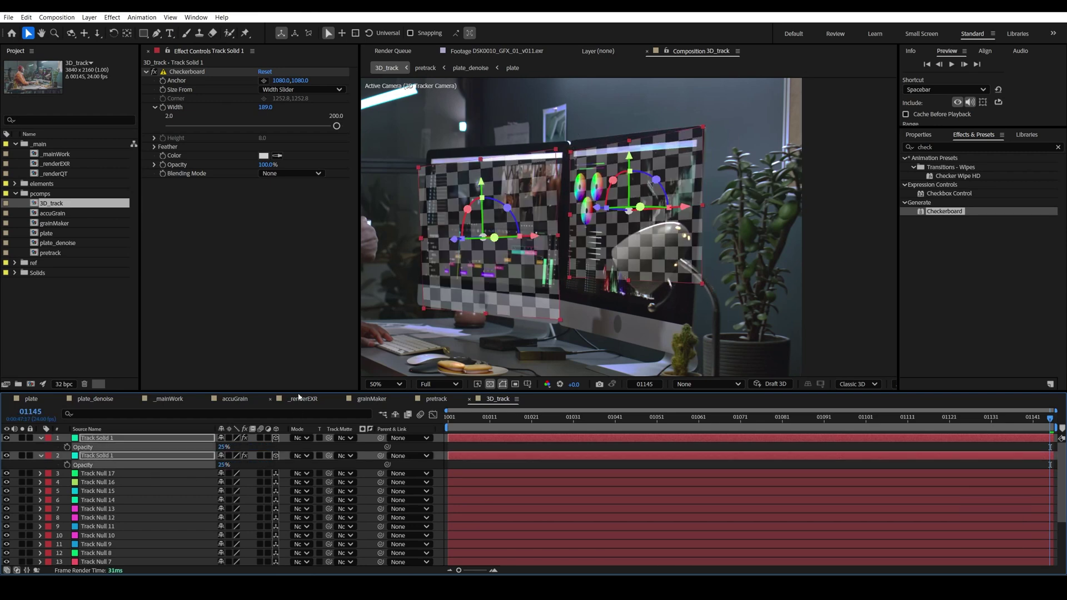
scroll(563, 245, down, 1)
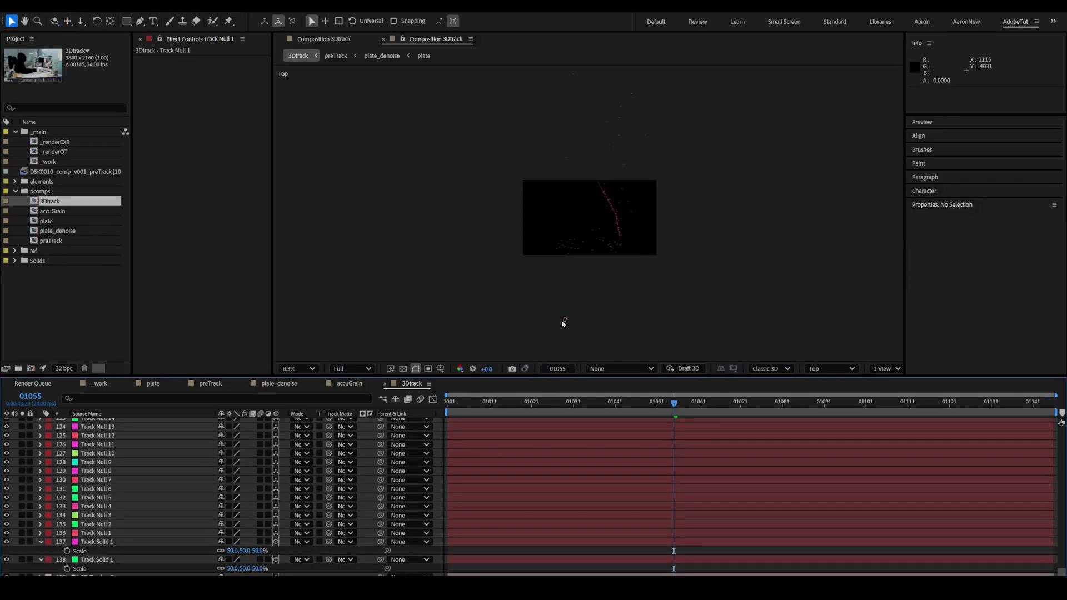
Examine the tracker camera, the track nulls and the angle between the two monitor solids in the Top view
click(564, 321)
scroll(627, 326, up, 1)
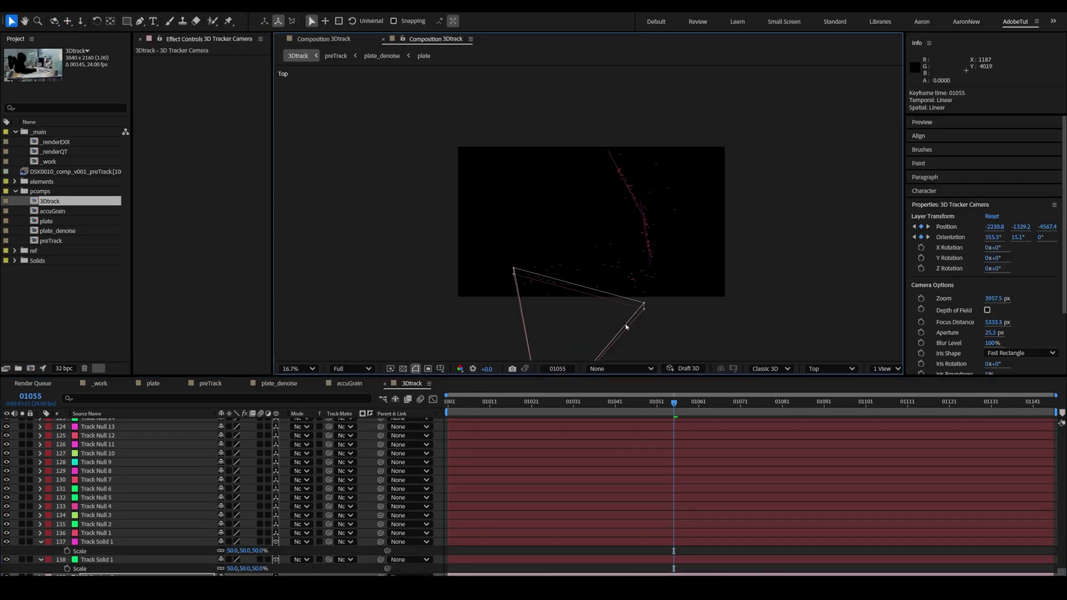
drag(635, 293, 627, 197)
scroll(557, 161, up, 1)
drag(557, 161, 396, 309)
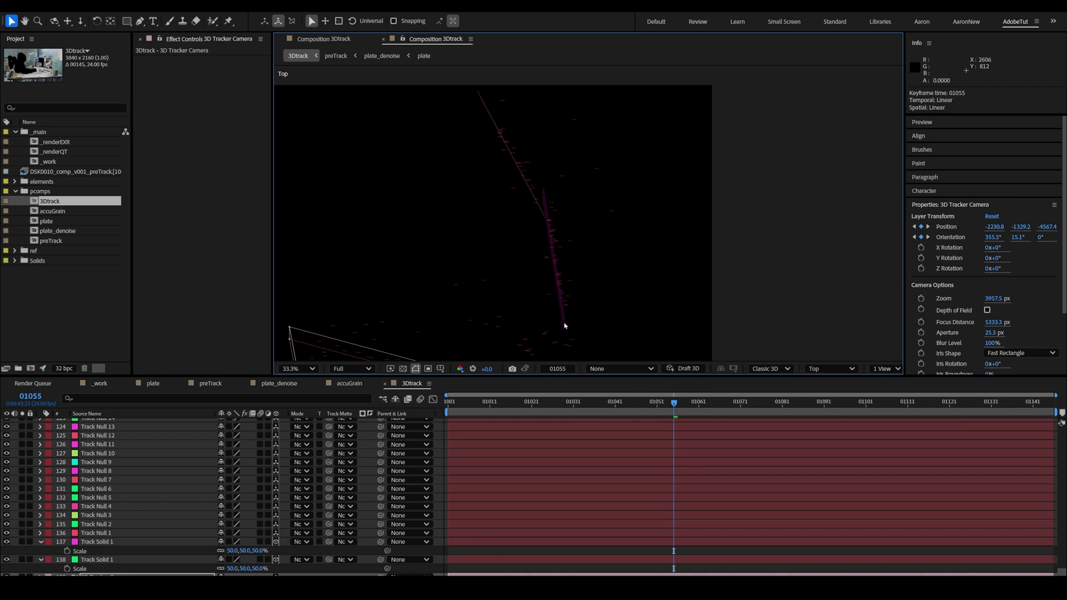
drag(419, 162, 470, 173)
click(581, 206)
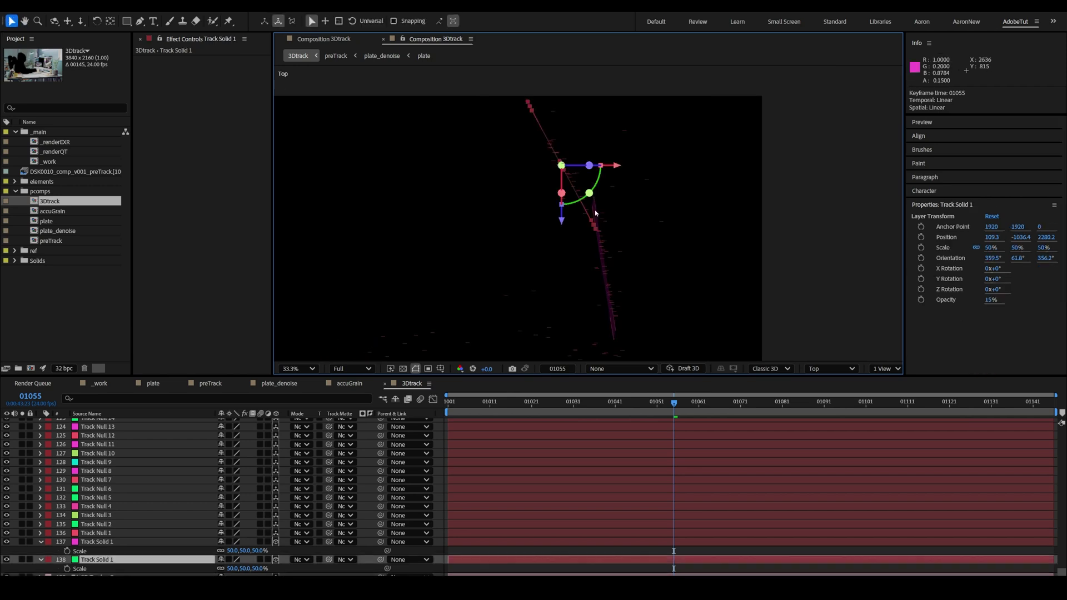
shift+click(596, 213)
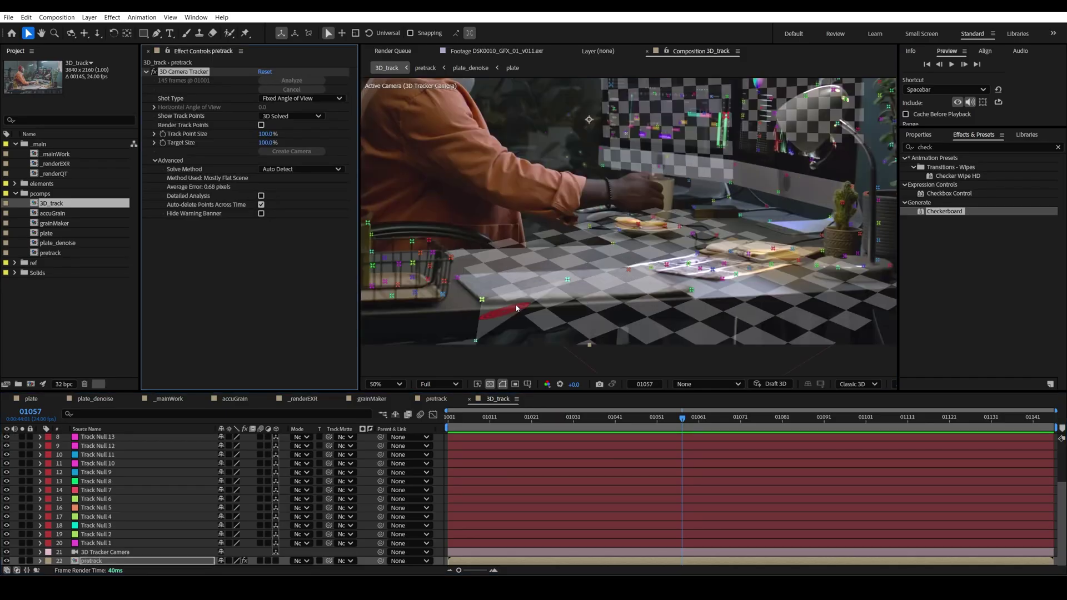
Select the track points around the bottom of the wire basket at frame 01057 and create 18 nulls from them
scroll(516, 309, up, 4)
click(705, 240)
shift+click(710, 271)
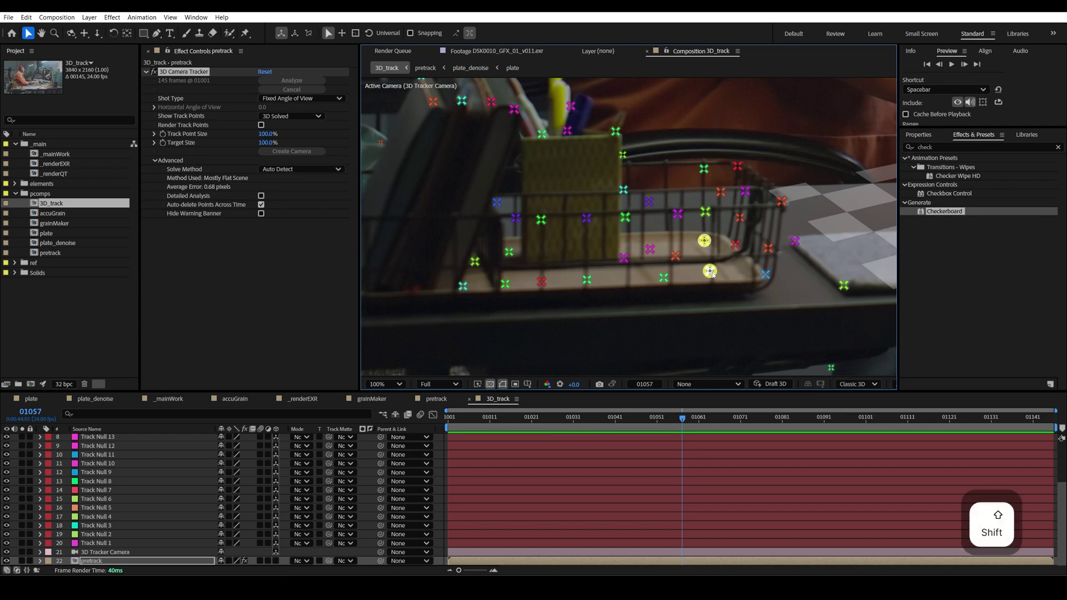
shift+click(765, 274)
shift+click(663, 277)
shift+click(651, 249)
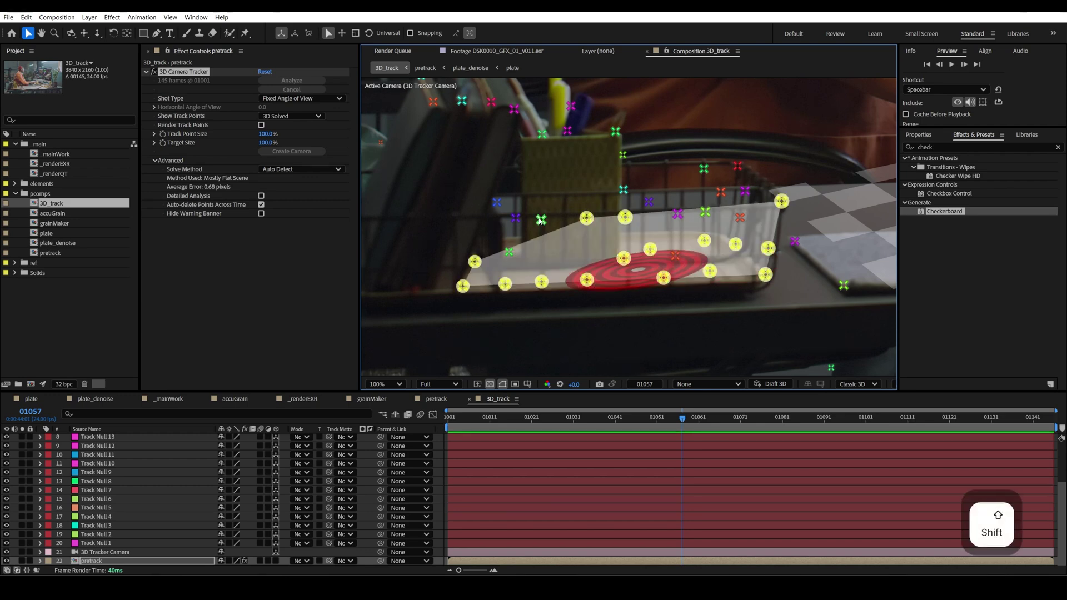
right_click(705, 240)
click(747, 318)
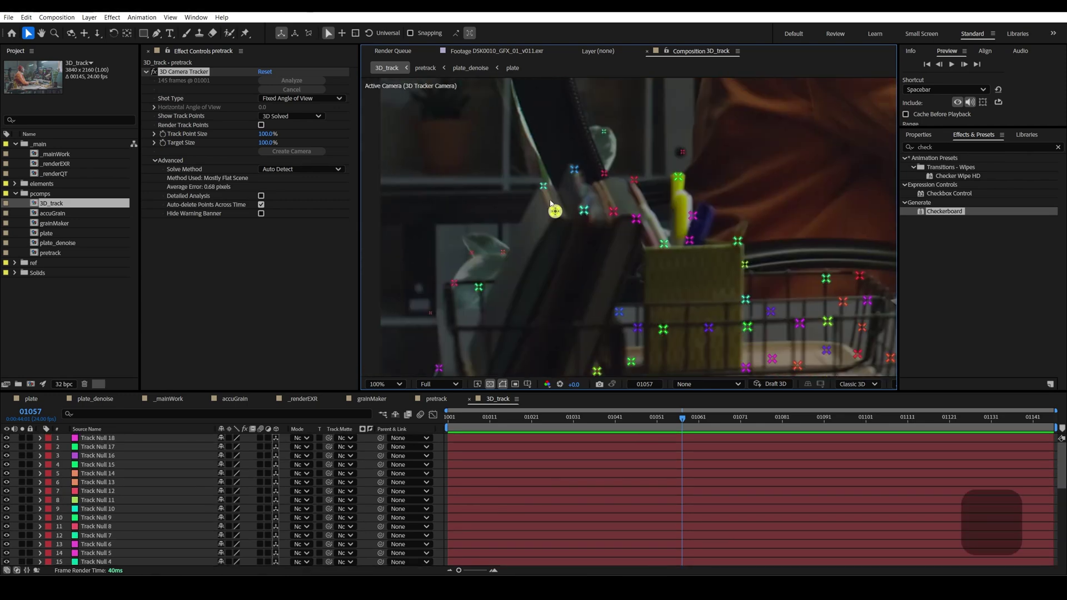
Select the track points along the book tops and the pencil holder and create 11 nulls from them
shift+click(543, 186)
shift+click(583, 209)
shift+click(614, 211)
shift+click(636, 219)
shift+click(664, 244)
shift+click(689, 240)
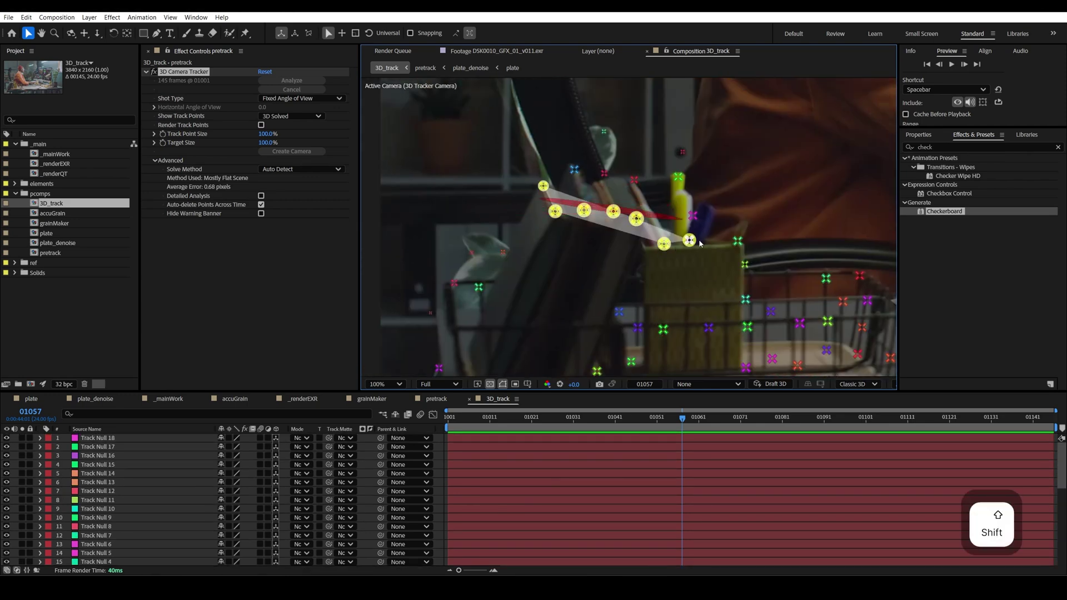
shift+click(738, 241)
shift+click(745, 265)
shift+click(709, 328)
shift+click(663, 329)
right_click(742, 241)
click(778, 319)
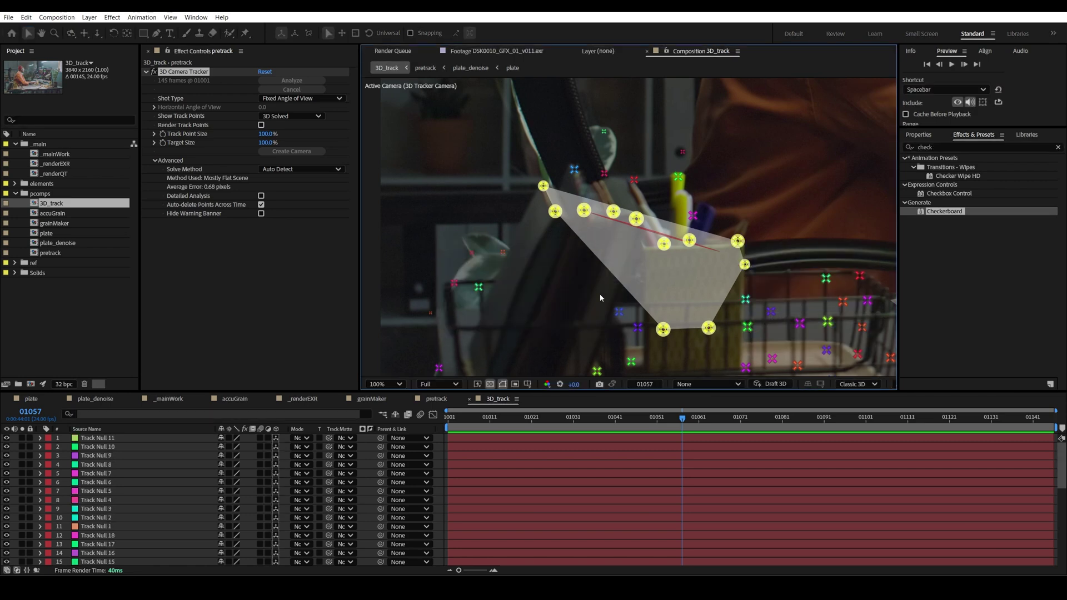
Create nulls from the desk lamp's track points, and from those around the wall frame and ceiling light
click(564, 184)
shift+click(619, 172)
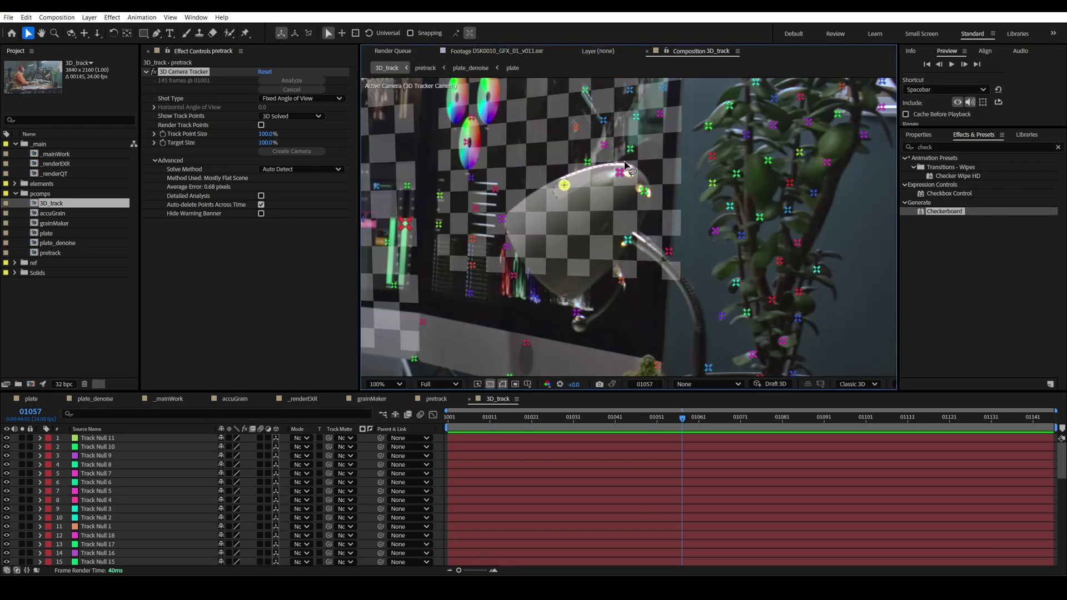
shift+click(644, 191)
shift+click(628, 239)
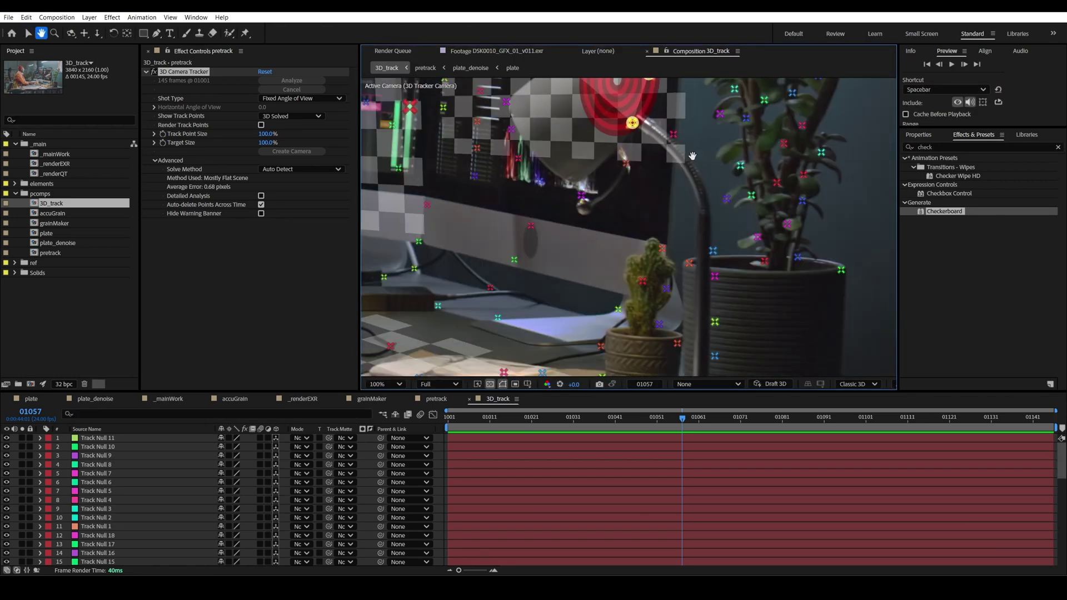
right_click(634, 174)
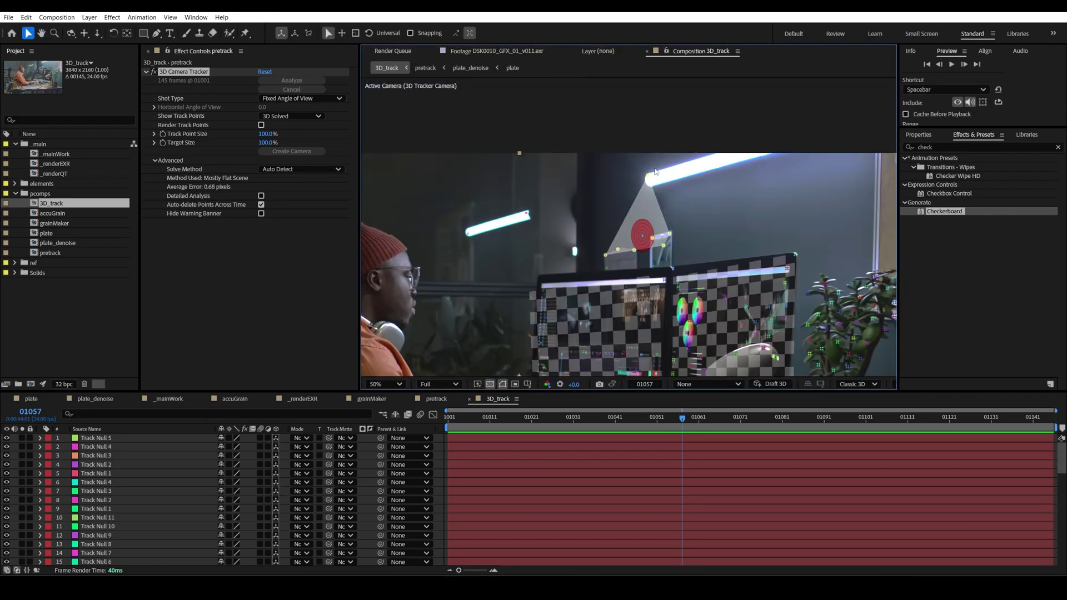
right_click(668, 233)
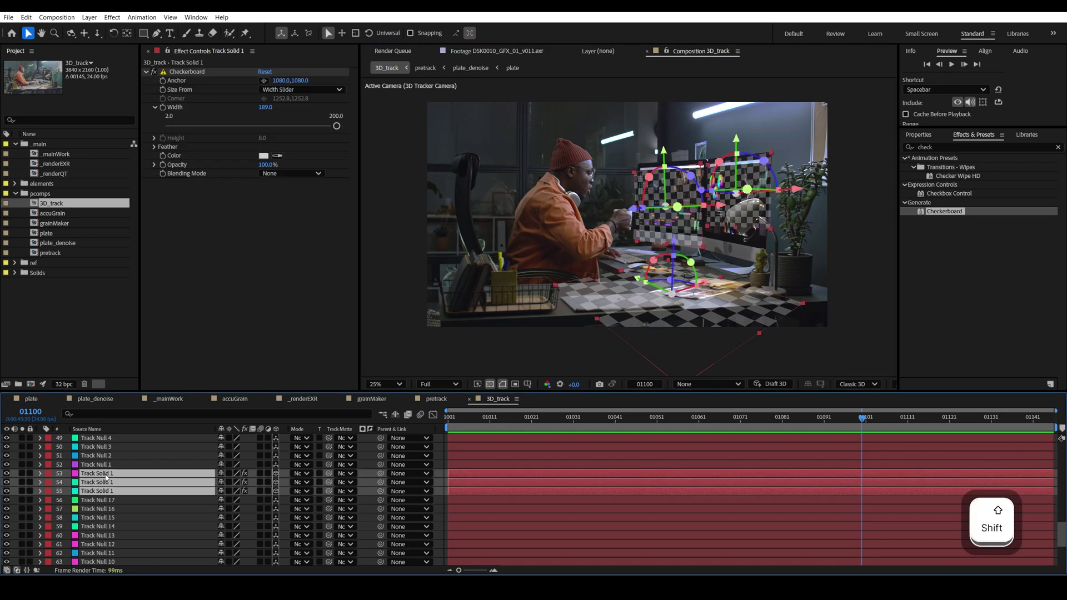
Move the three checkerboard track solids to the top of the layer stack and show their scale properties
drag(94, 478, 111, 437)
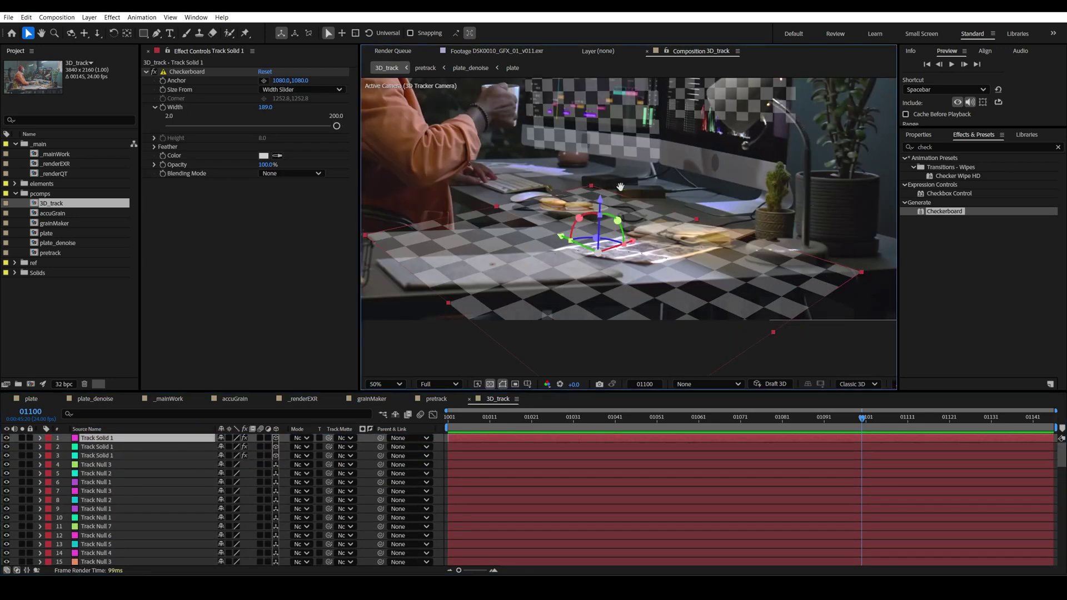
drag(620, 186, 624, 209)
shift+click(164, 447)
key(s)
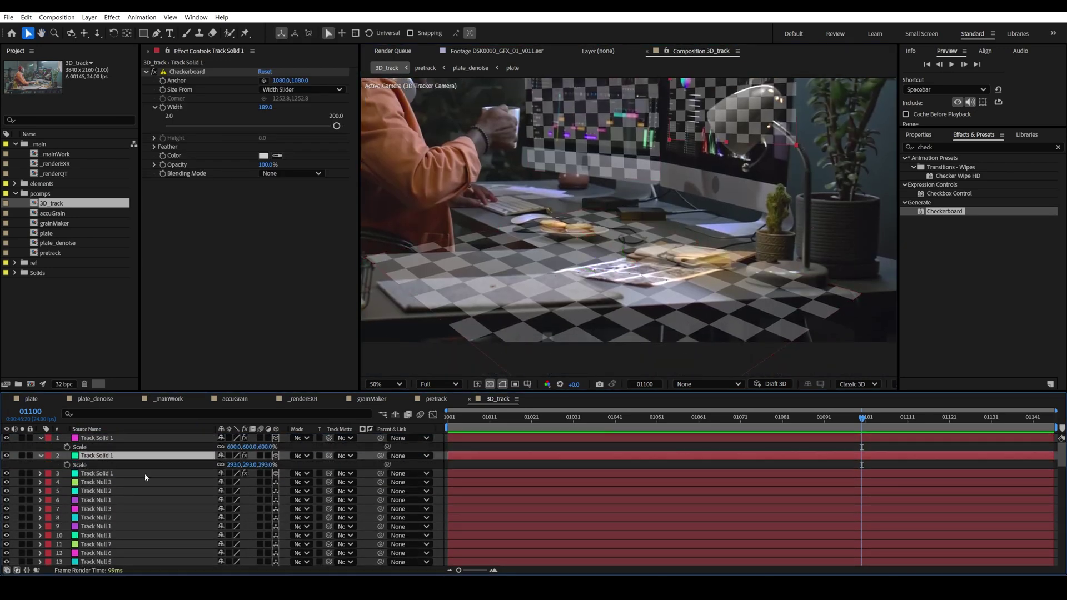
click(109, 473)
key(s)
scroll(628, 211, down, 2)
Add a new null object above the desk's track solid at the top of the layer stack
click(96, 438)
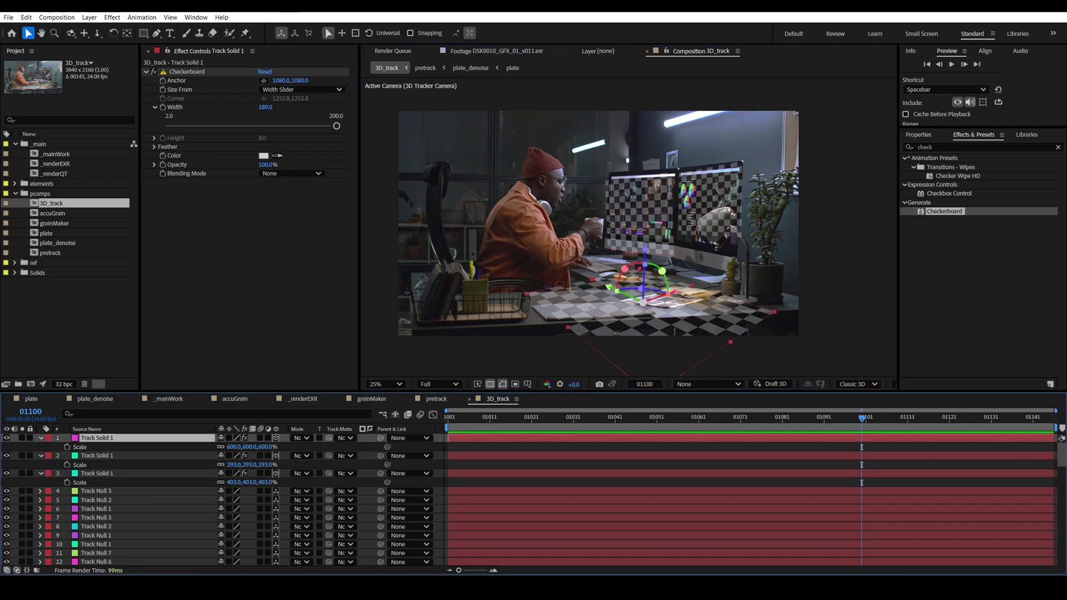
click(89, 17)
mouse_move(97, 29)
click(294, 72)
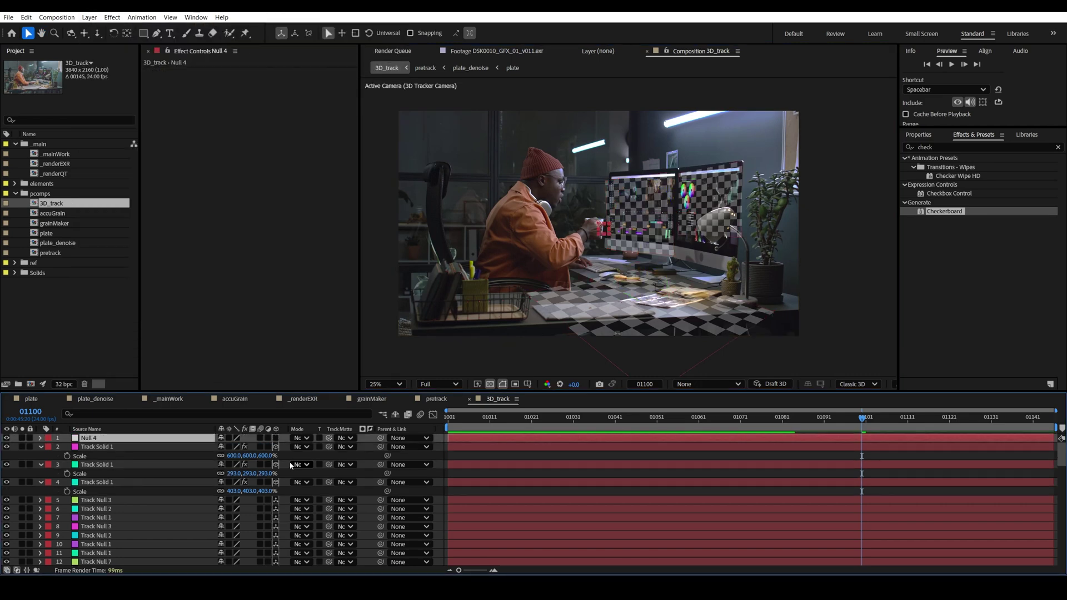
Parent all the track solids, track nulls and the 3D Tracker Camera to the new Null 4
scroll(1062, 453, down, 15)
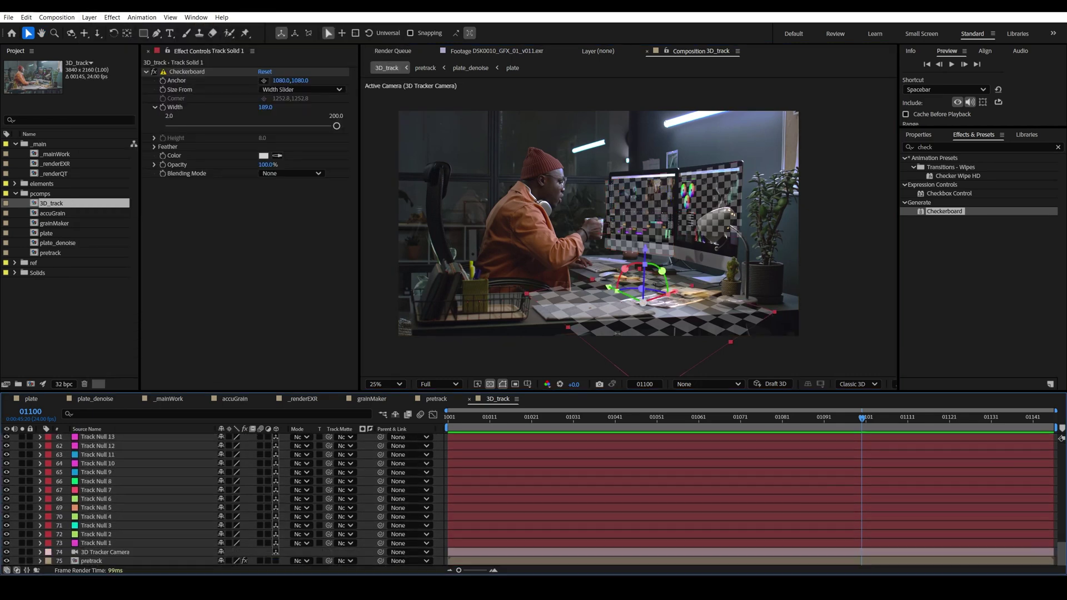
shift+click(191, 552)
scroll(359, 462, up, 15)
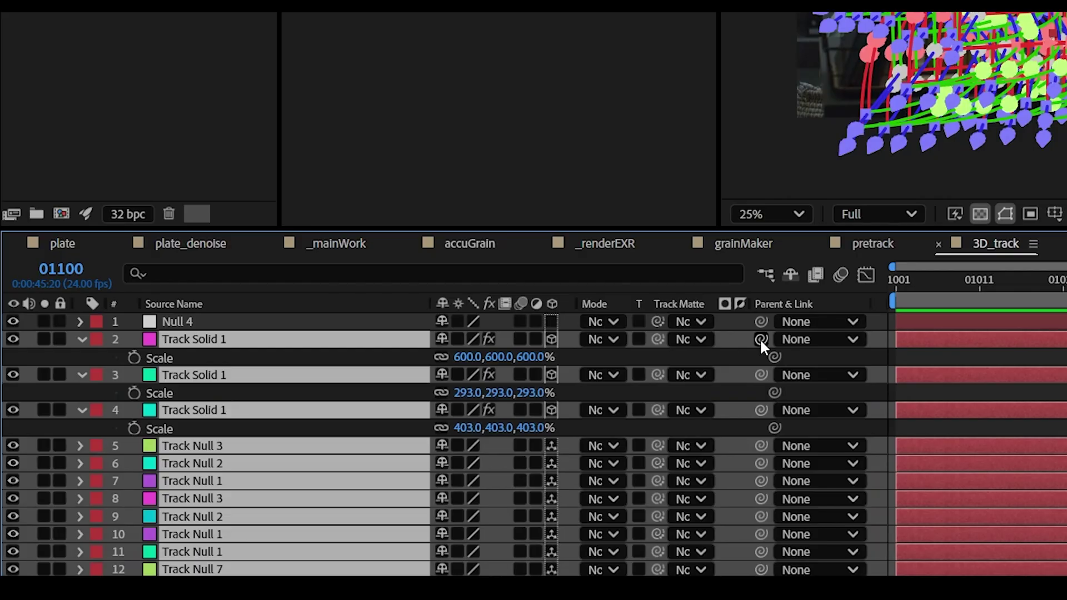
drag(761, 339, 179, 319)
Scale Null 4 to 25% to shrink the whole tracked scene, and delete that null
click(179, 319)
key(s)
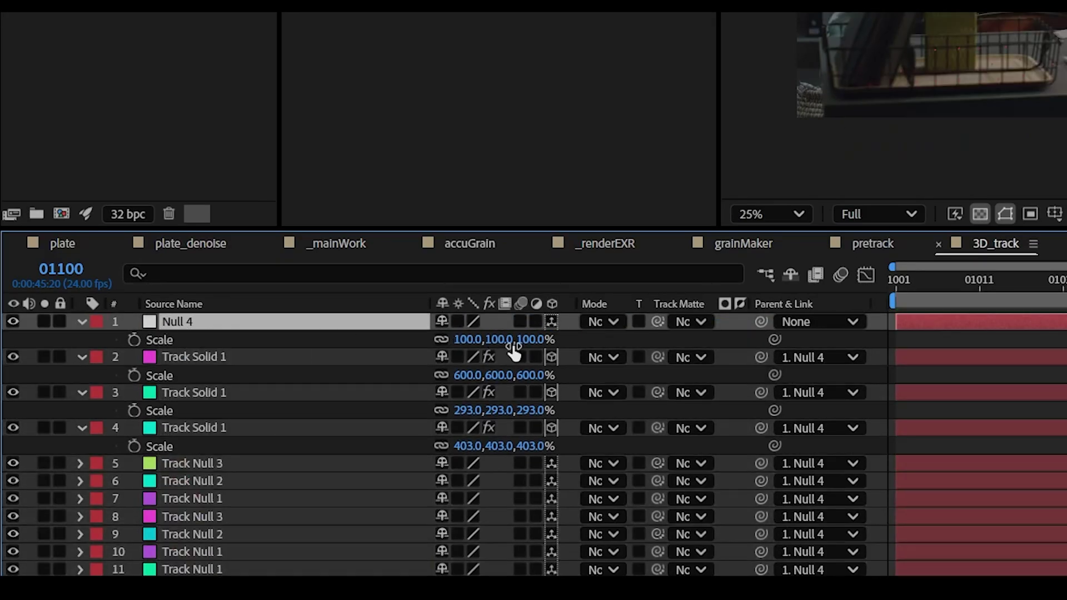
click(470, 340)
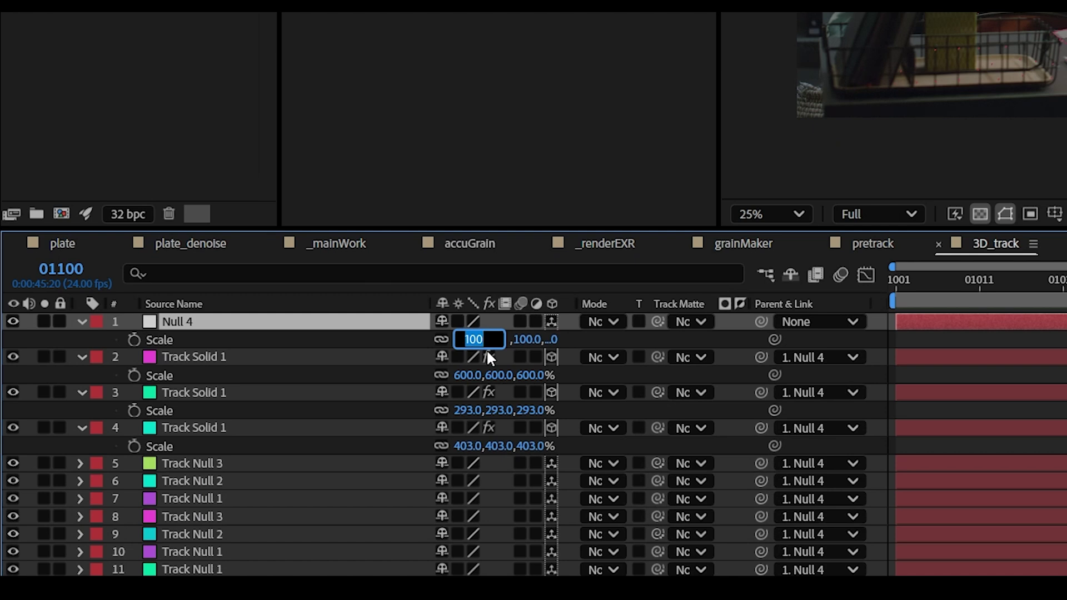
text(25)
key(Return)
click(169, 322)
key(Delete)
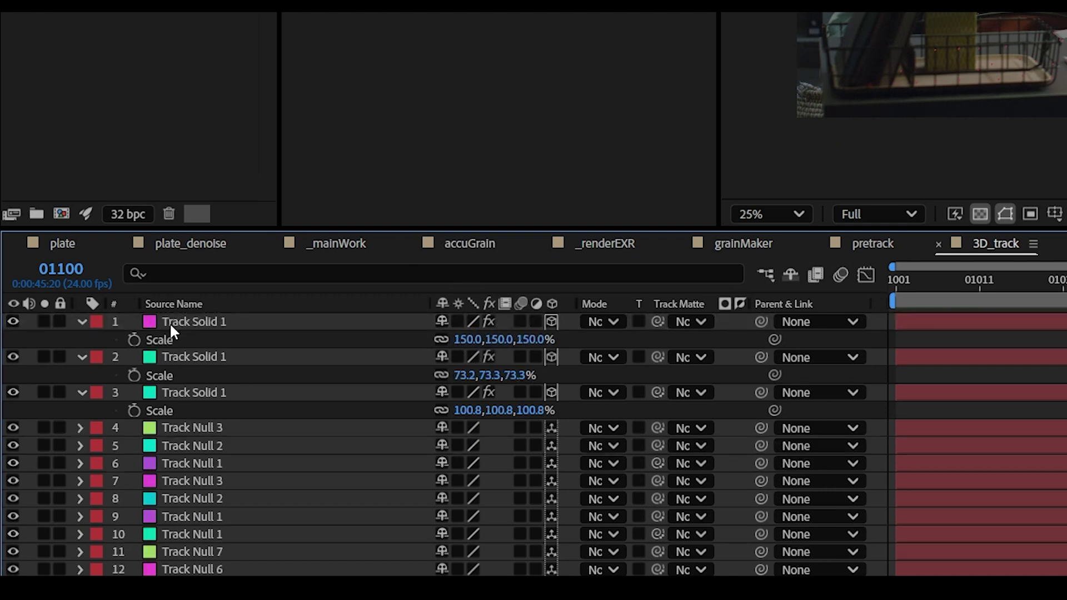
Set the scale of every track null to 400%
click(196, 430)
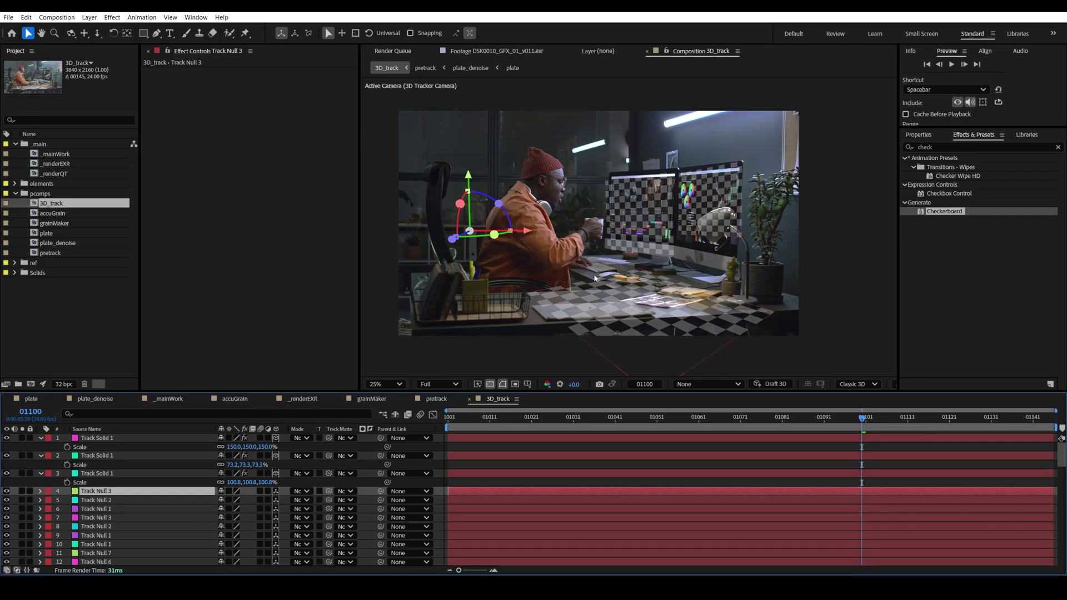
drag(1062, 460, 1061, 561)
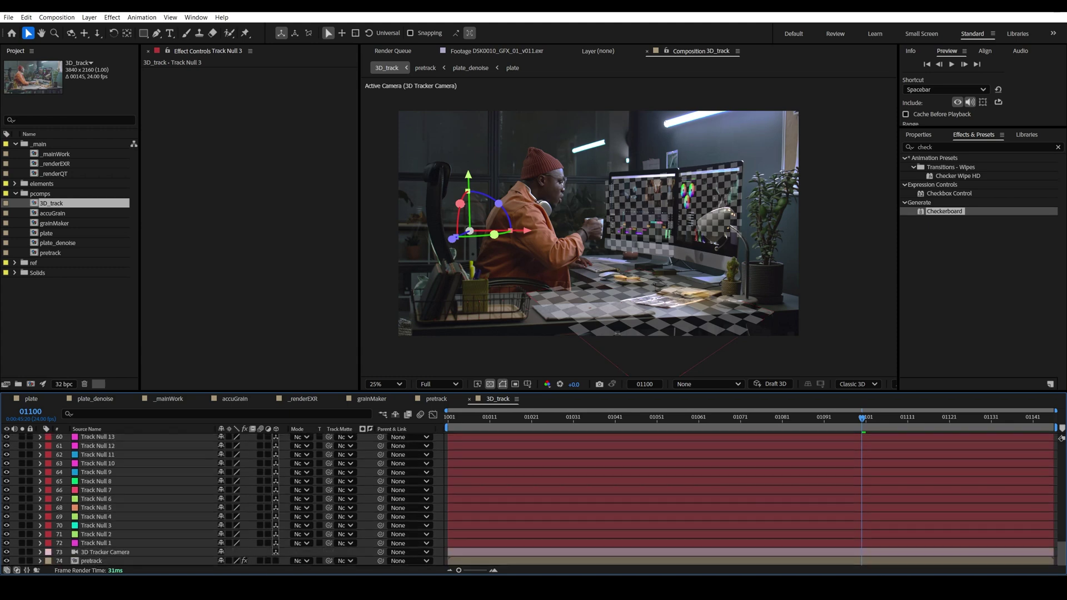
shift+click(94, 544)
key(s)
scroll(233, 502, up, 3)
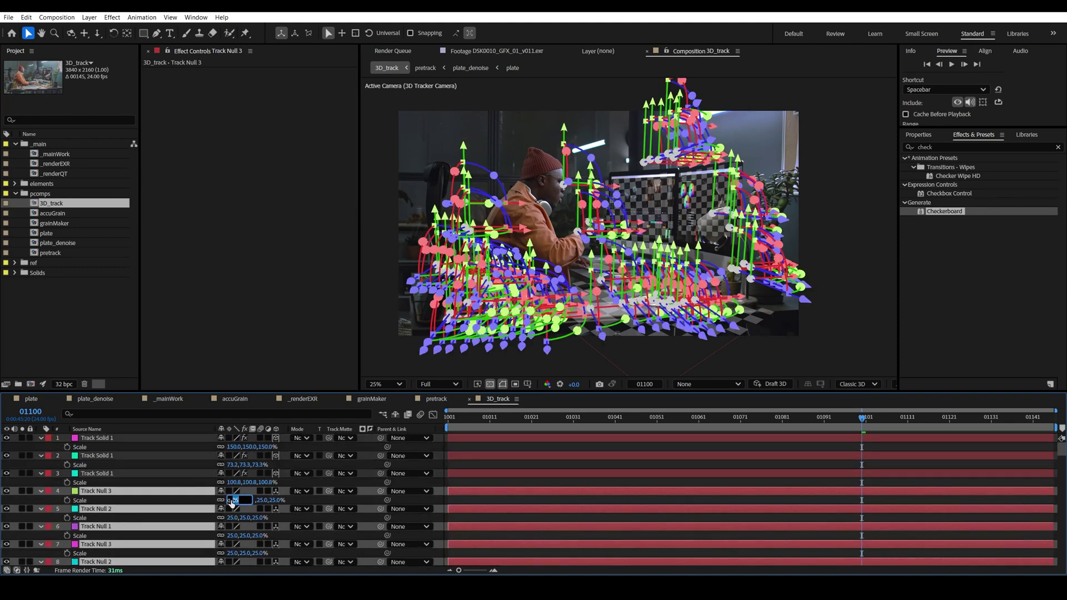
text(400)
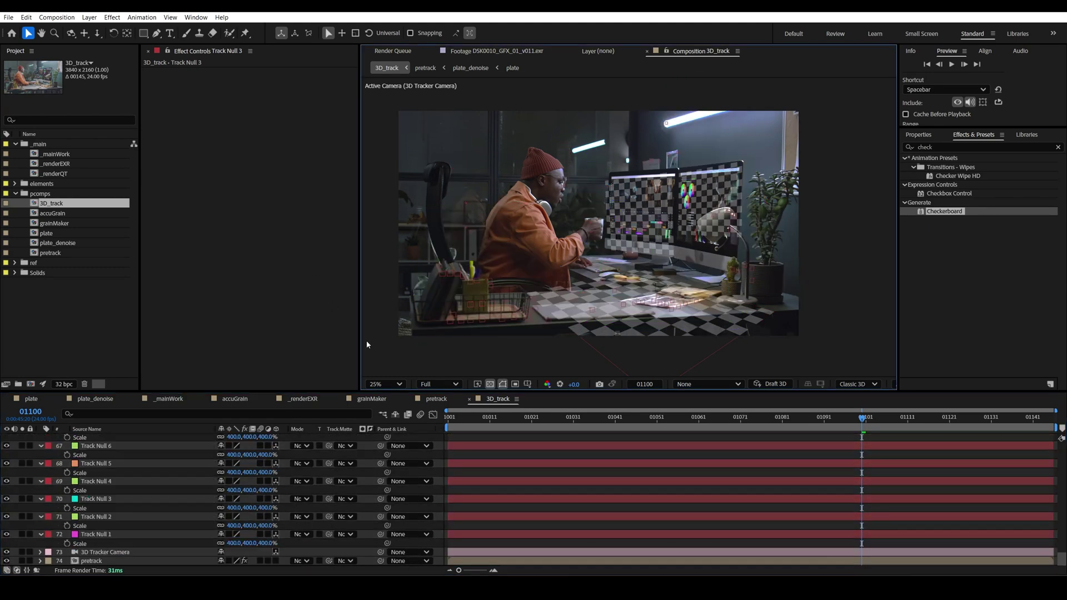
Apply CC Power Pin to the left monitor's checkerboard solid and pin its lower corners to the bottom of the screen
key(Return)
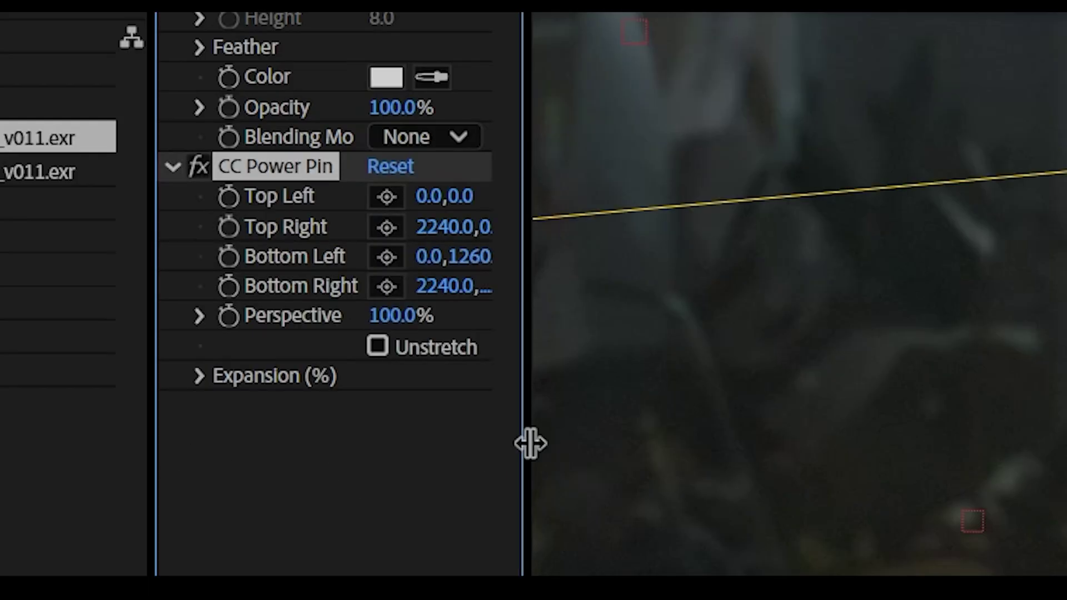
drag(531, 443, 617, 444)
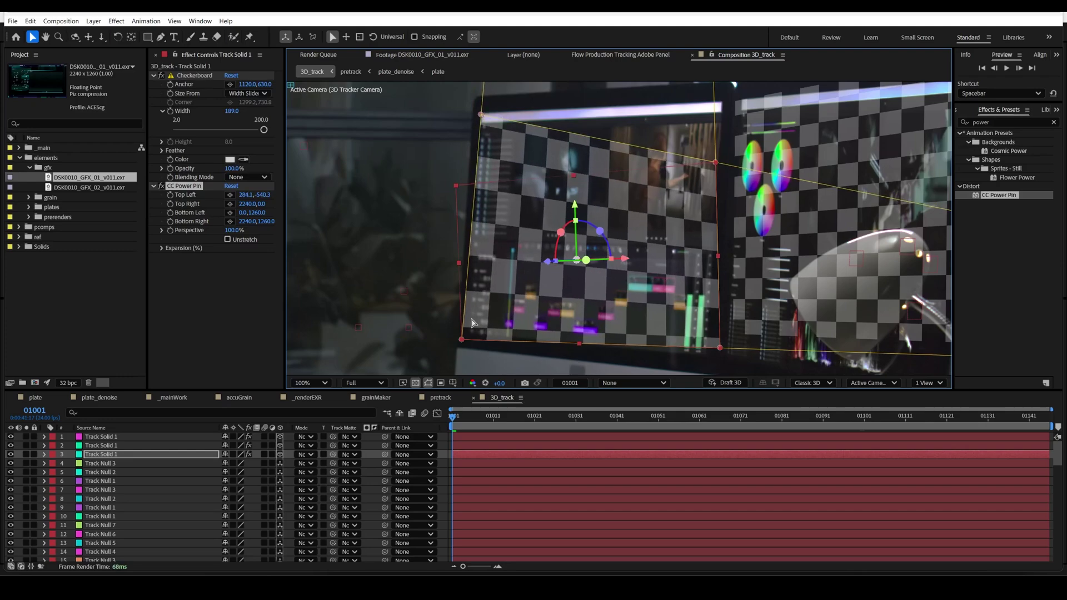
scroll(471, 323, up, 4)
drag(405, 269, 473, 220)
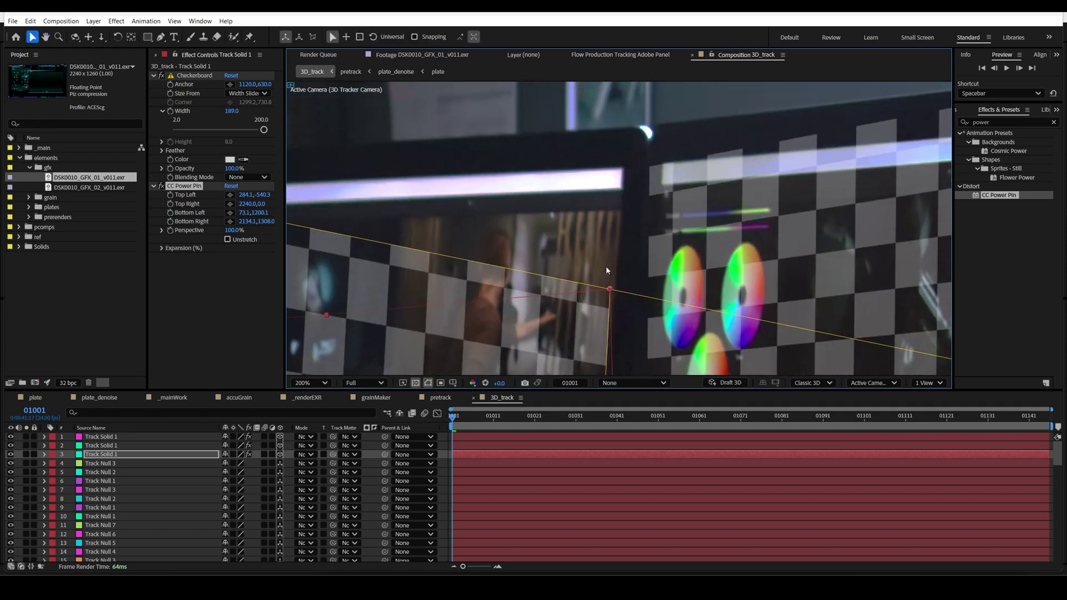
Pin the solid's top right corner at about 2302, -403 and its top left at about 286, -561 on the screen's upper corners
scroll(616, 179, up, 2)
drag(607, 148, 559, 334)
drag(558, 218, 573, 170)
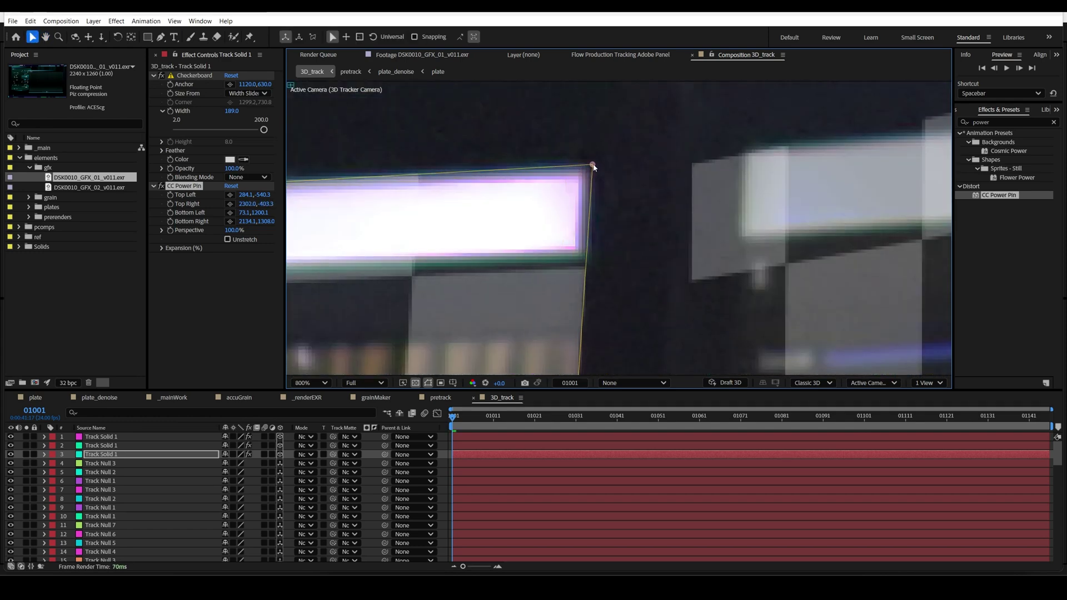
scroll(593, 168, down, 1)
drag(334, 216, 917, 222)
scroll(611, 228, up, 1)
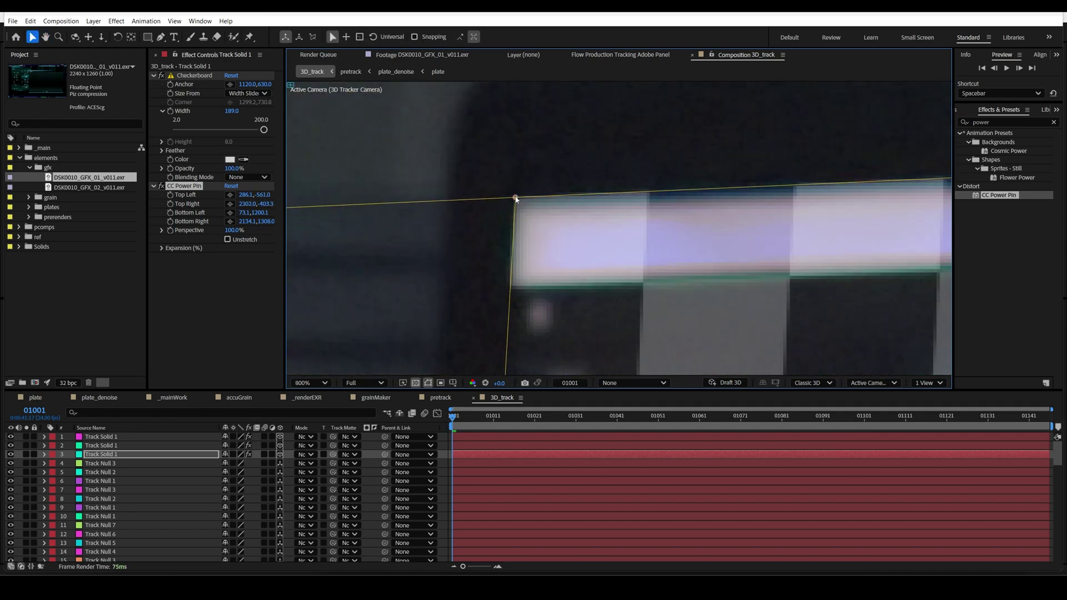
scroll(516, 199, down, 6)
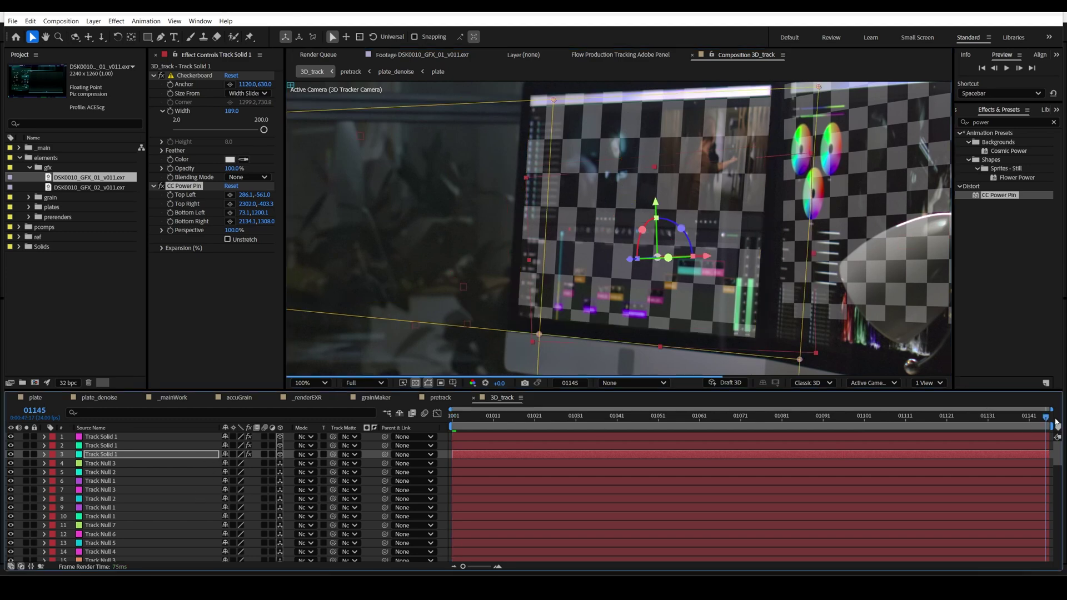
Keyframe all four CC Power Pin corners of the left monitor's solid at the first frame, 01001
key(Home)
key(s)
key(s)
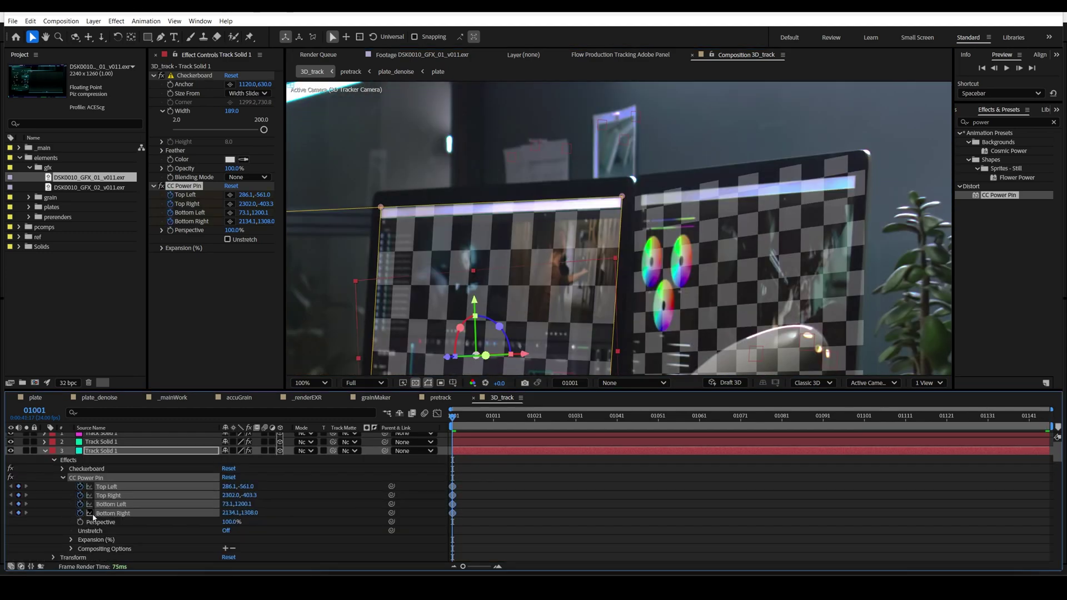
At frame 01145, realign the top left pin to about 289, -555 and the top right pin to about 2297, -403
click(1046, 422)
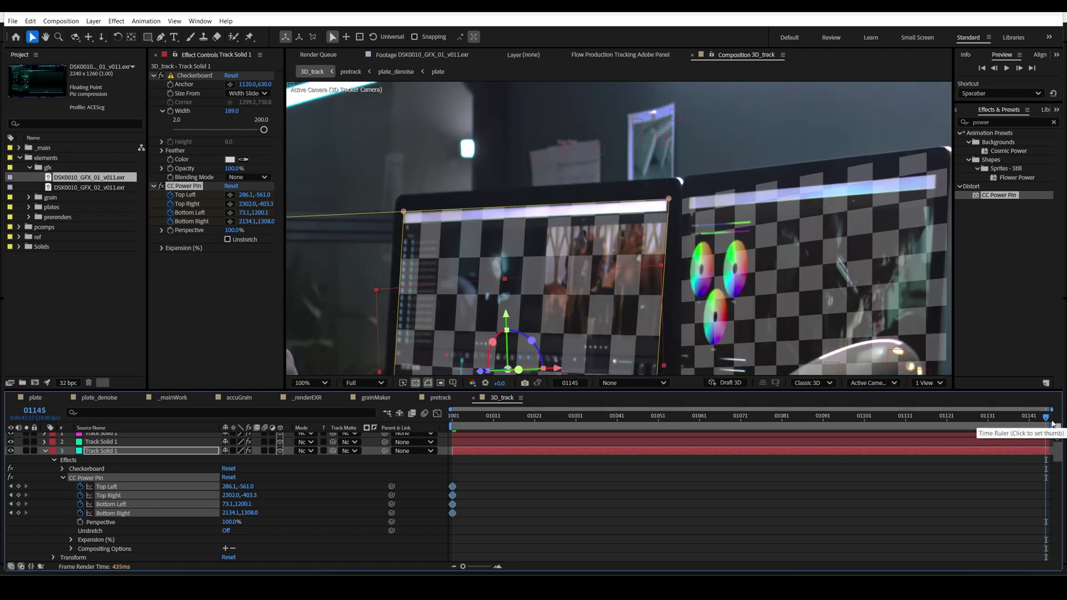
scroll(441, 228, up, 5)
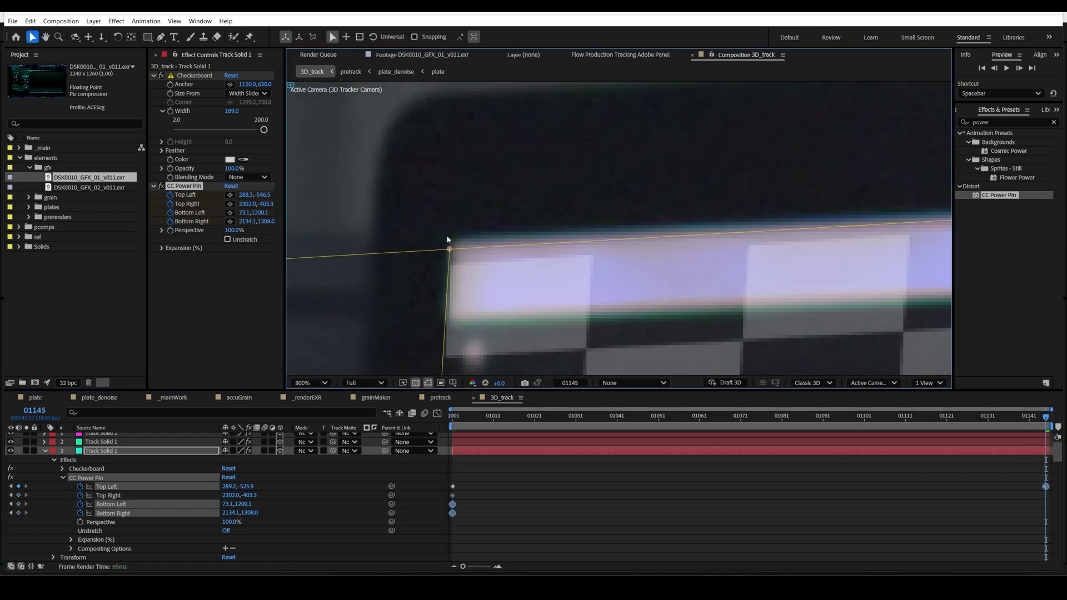
drag(448, 240, 448, 237)
scroll(448, 239, down, 1)
drag(667, 239, 473, 243)
drag(889, 222, 693, 235)
scroll(690, 231, up, 1)
drag(739, 198, 736, 198)
scroll(734, 199, down, 2)
At frame 01145, realign the bottom right pin to about 2134, 1309 and the bottom left to about 69, 1214
drag(679, 233, 682, 78)
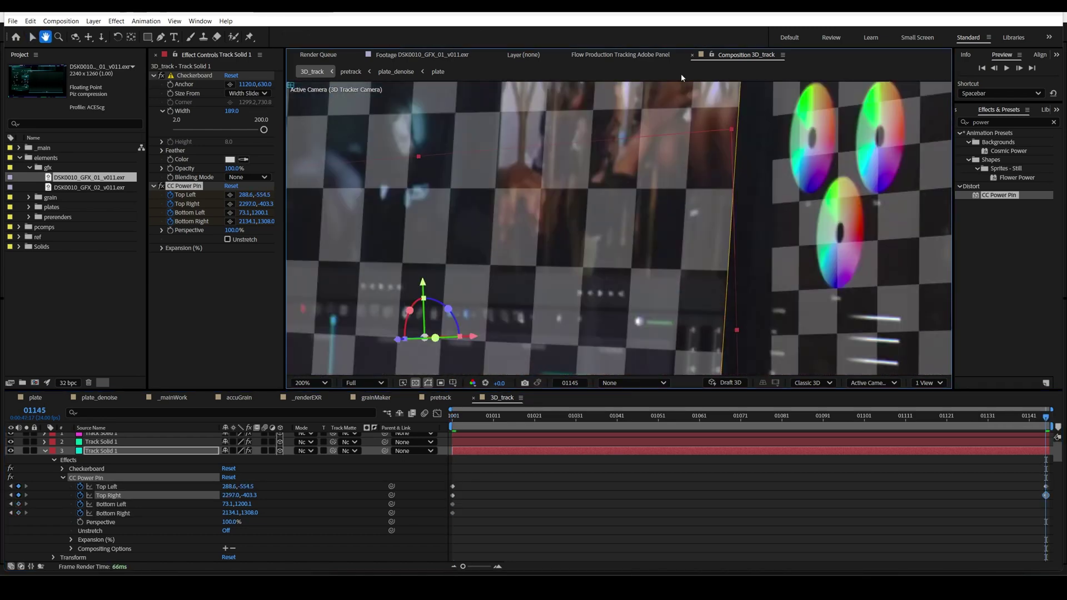
scroll(737, 330, up, 4)
drag(818, 333, 821, 337)
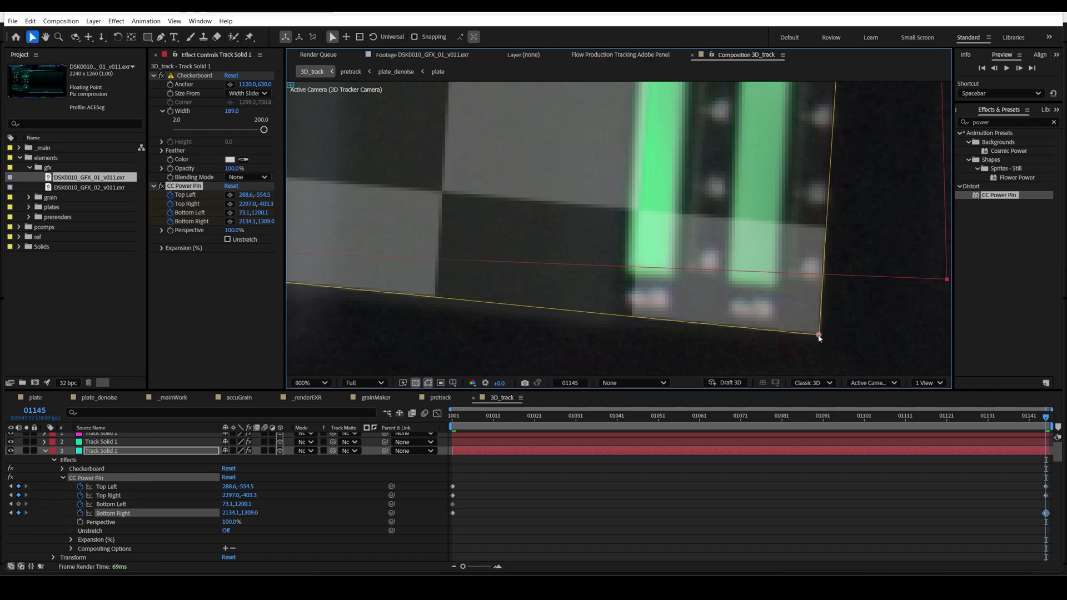
scroll(538, 248, down, 3)
scroll(456, 286, up, 3)
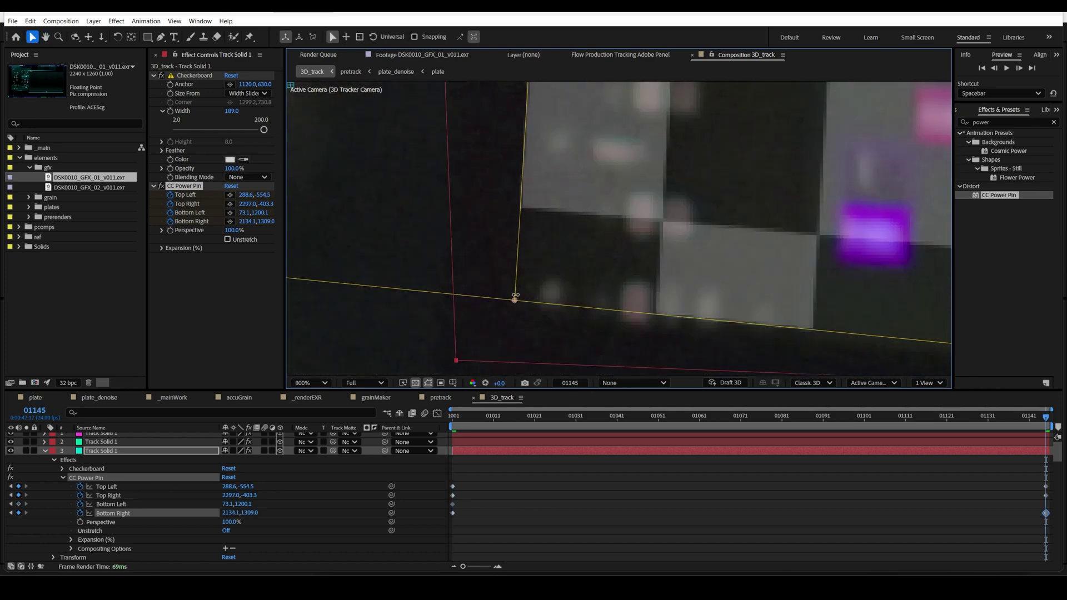
Return to frame 01001 and refine the bottom left pin to about 71, 1210 on the left screen's corner
key(Home)
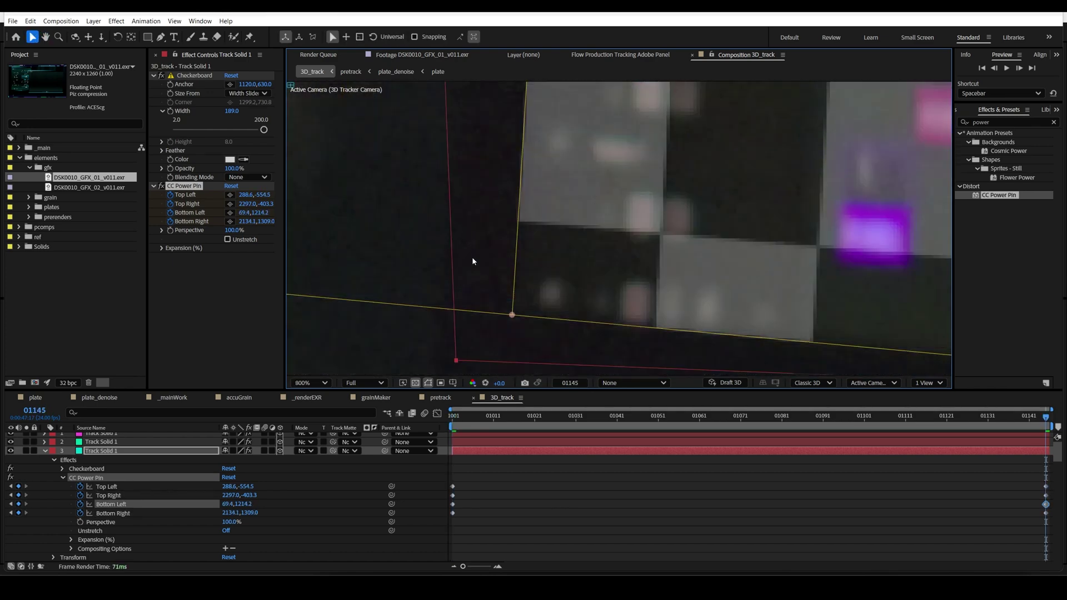
drag(474, 259, 503, 254)
scroll(441, 248, down, 8)
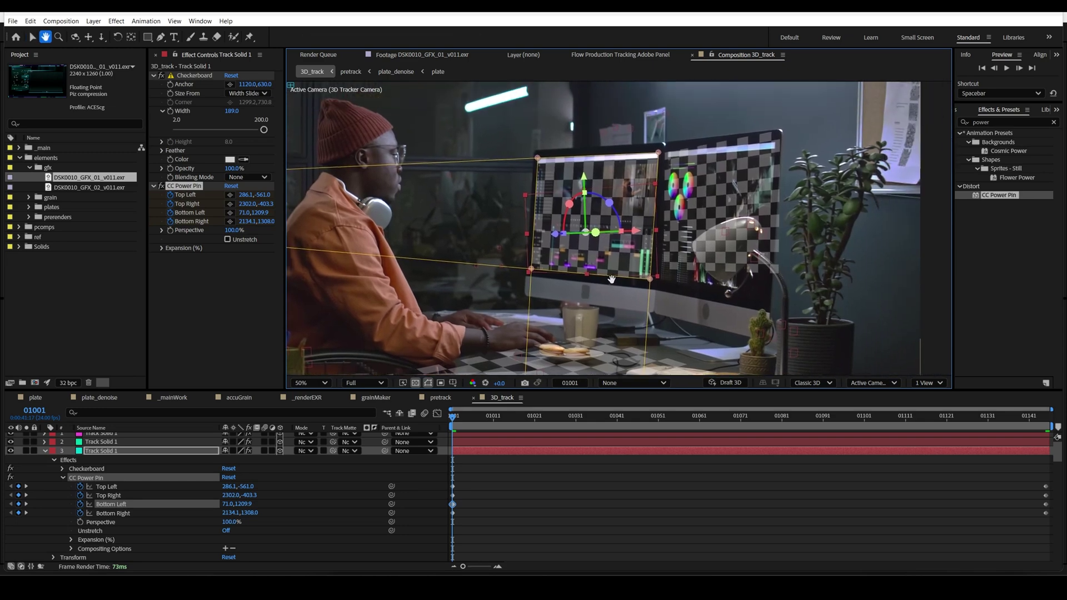
Collapse the left monitor's layer and pin the CC Power Pin corners of the right monitor's checkerboard solid to its screen corners
click(45, 452)
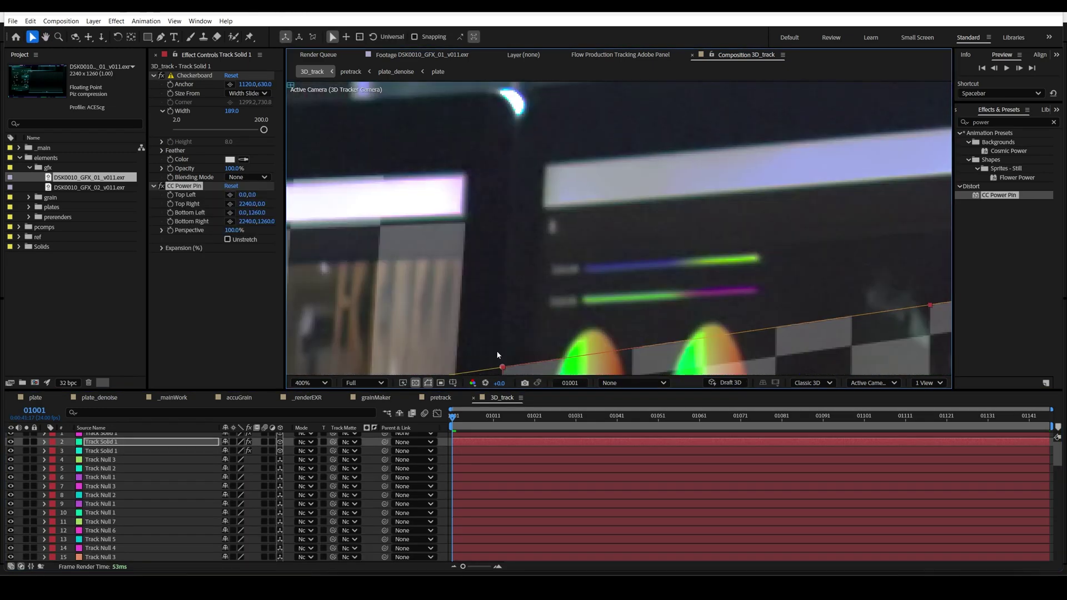
drag(529, 194, 529, 190)
scroll(529, 191, down, 2)
drag(739, 217, 500, 192)
drag(753, 200, 727, 135)
drag(667, 186, 645, 66)
drag(728, 112, 650, 373)
drag(461, 184, 655, 168)
drag(394, 102, 464, 217)
drag(464, 217, 467, 300)
Check how the pinned checkerboards follow both monitor screens through the shot, up close and in the full frame
scroll(455, 309, up, 2)
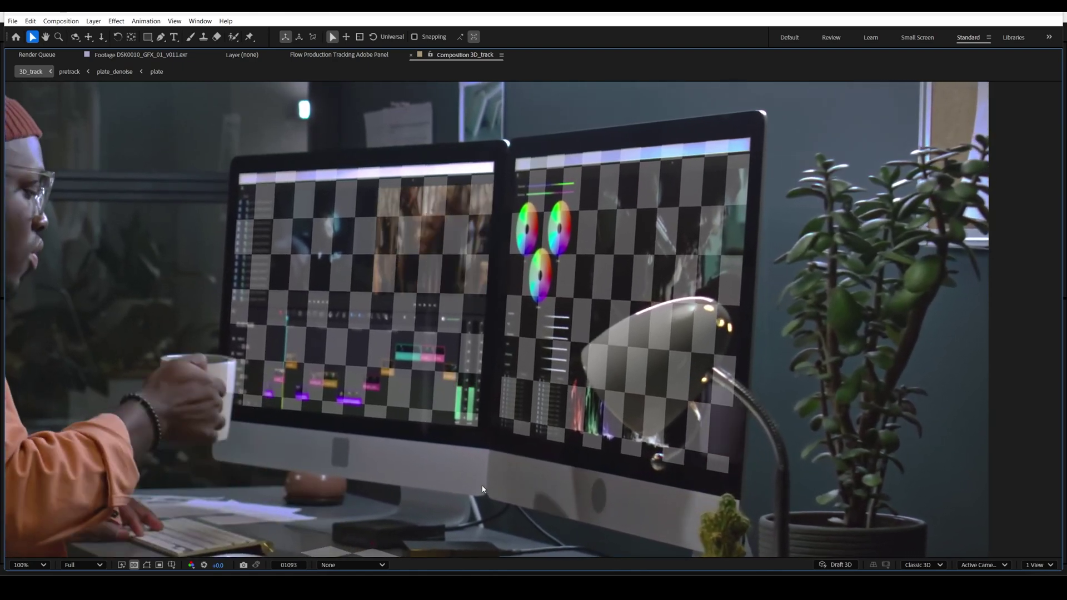
scroll(596, 433, up, 1)
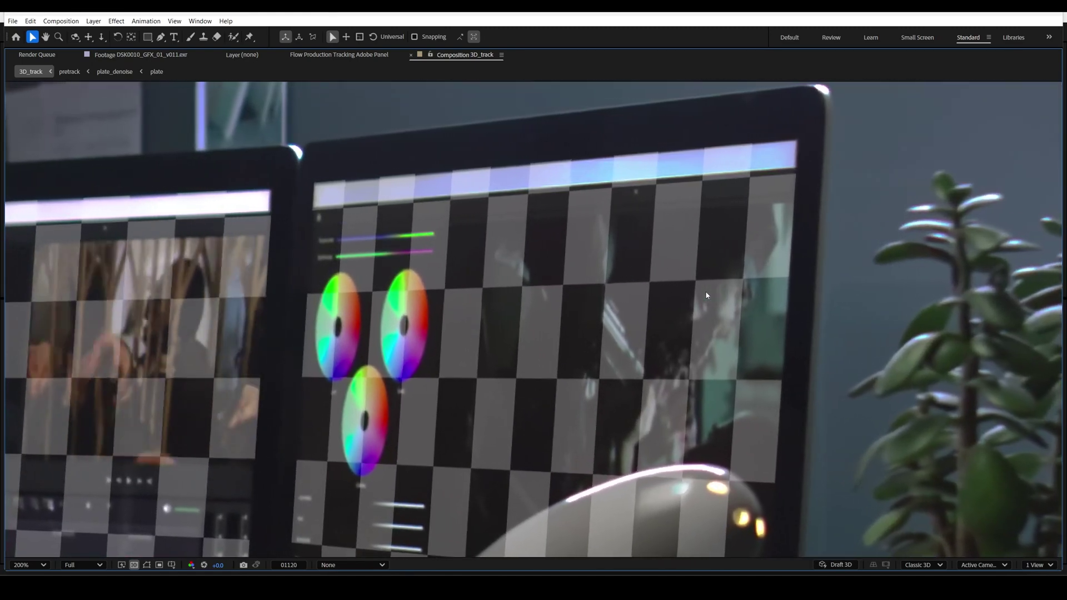
scroll(707, 295, down, 3)
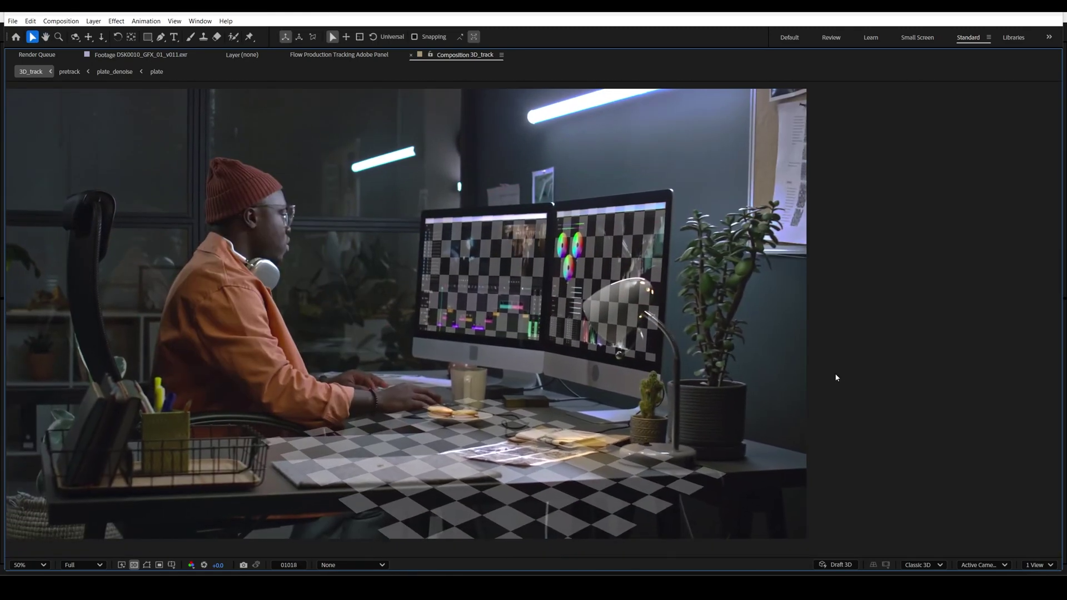